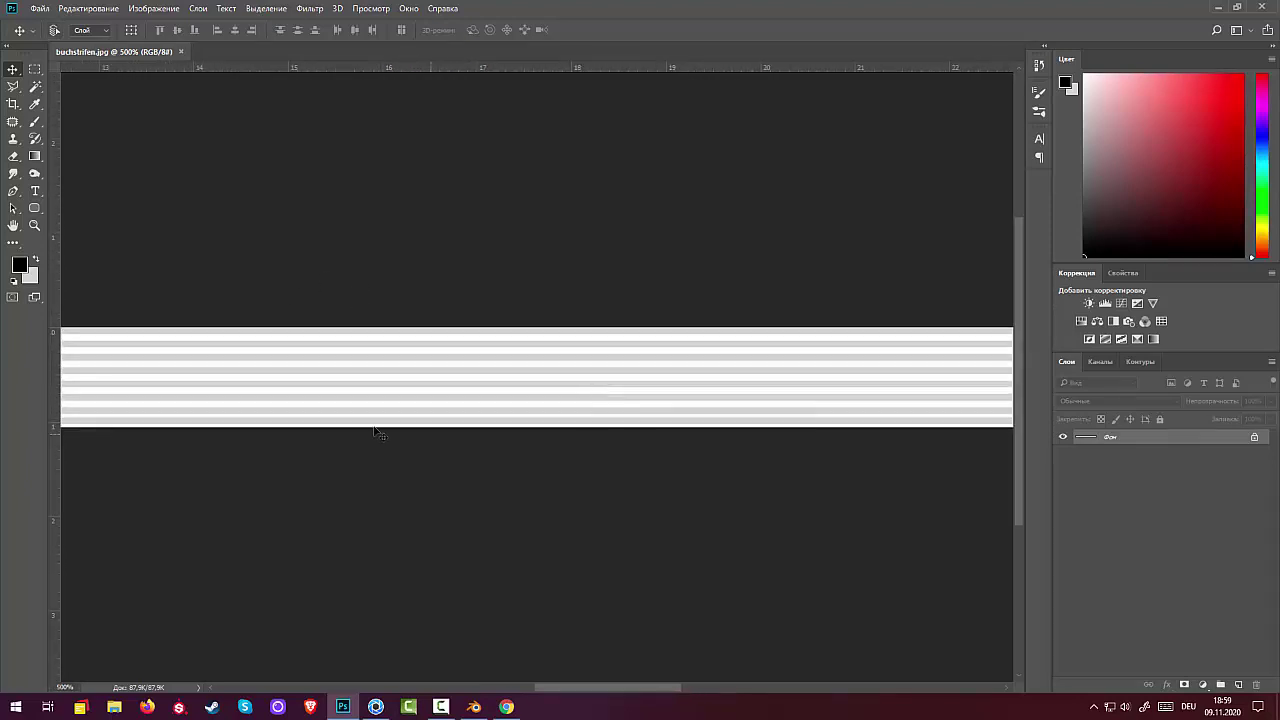
key(ctrl+minus)
key(ctrl+minus)
key(ctrl+minus)
key(ctrl+minus)
key(ctrl+minus)
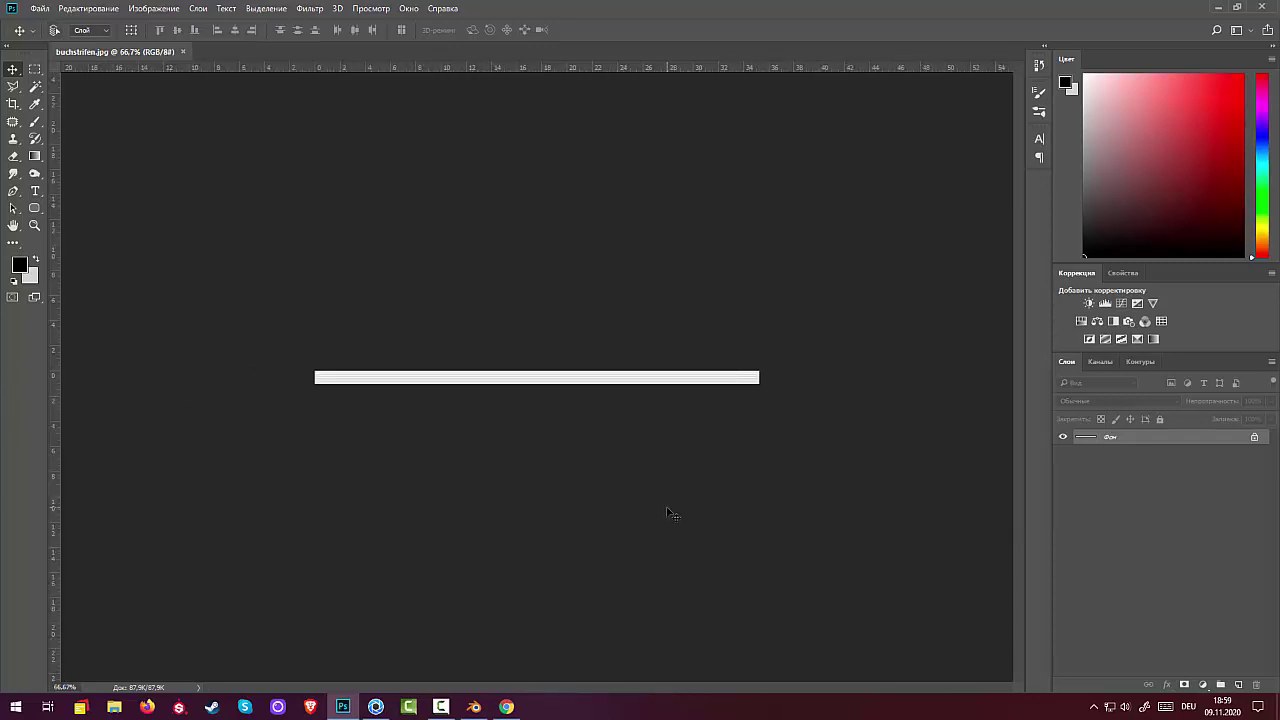
click(40, 10)
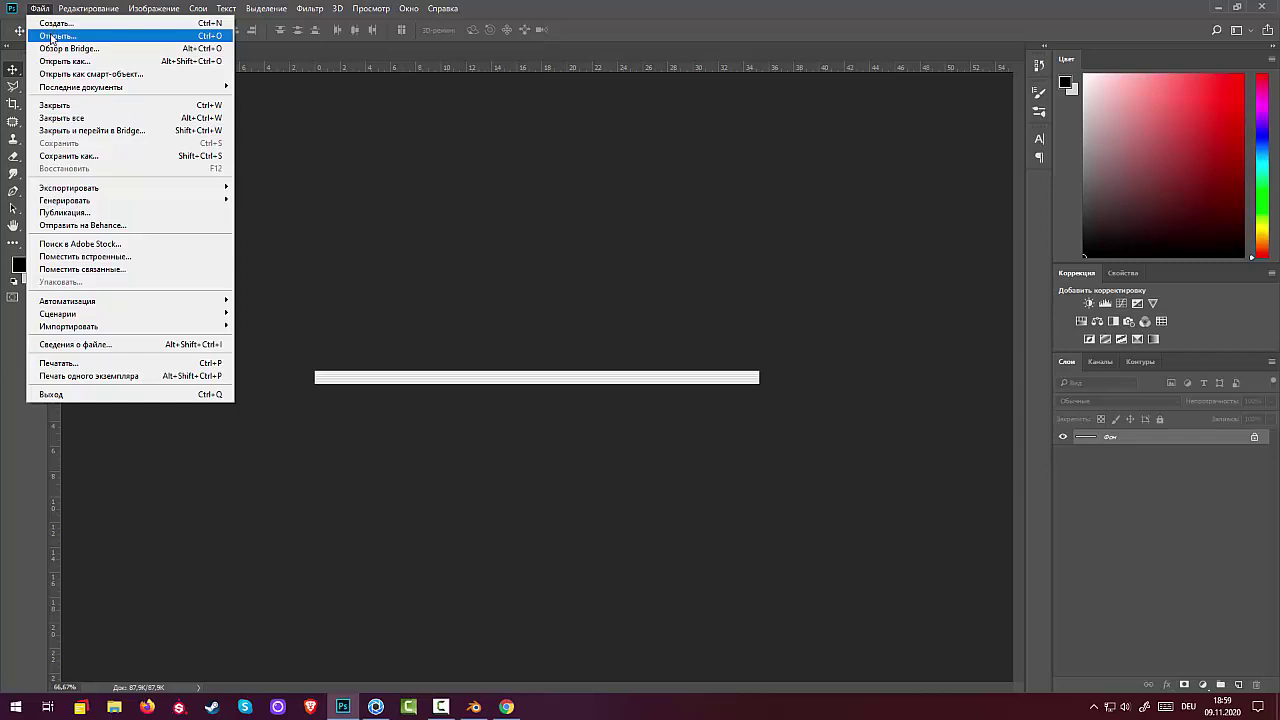
click(506, 707)
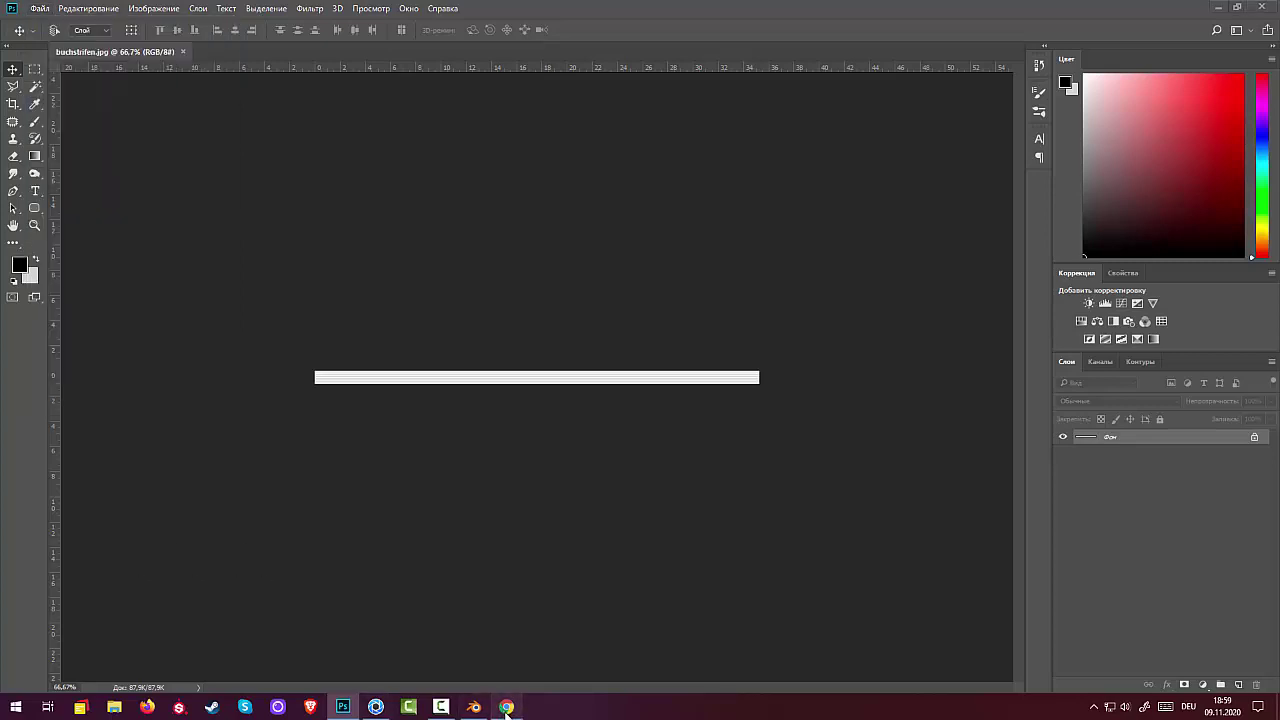
click(506, 707)
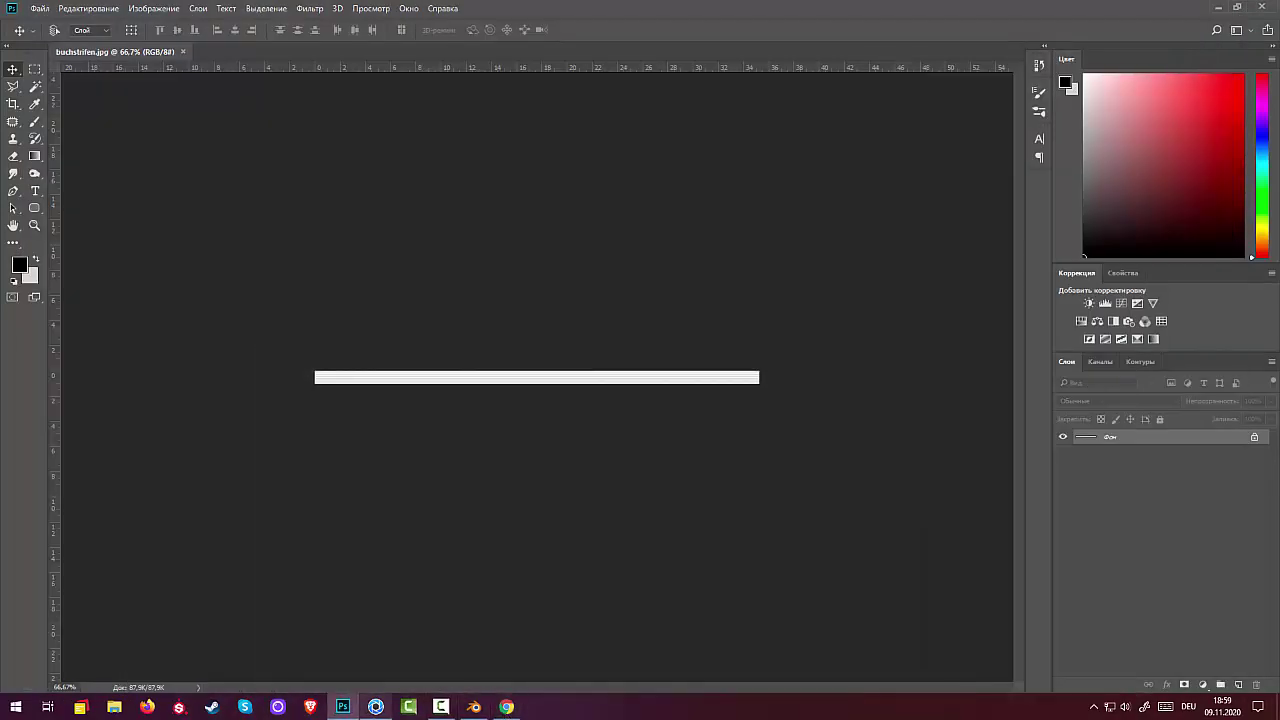
click(440, 712)
click(741, 612)
Close the striped image and create a new white document 1000 pixels wide and 150 pixels high
click(181, 52)
click(40, 8)
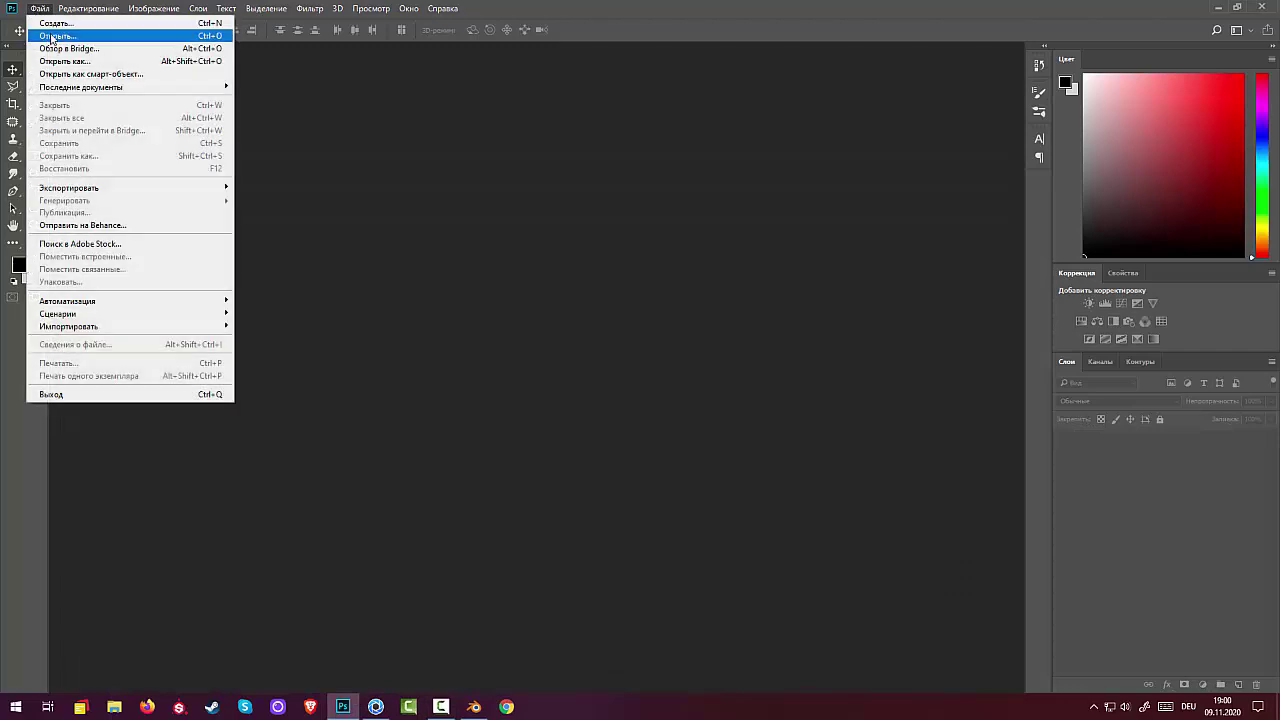
click(55, 22)
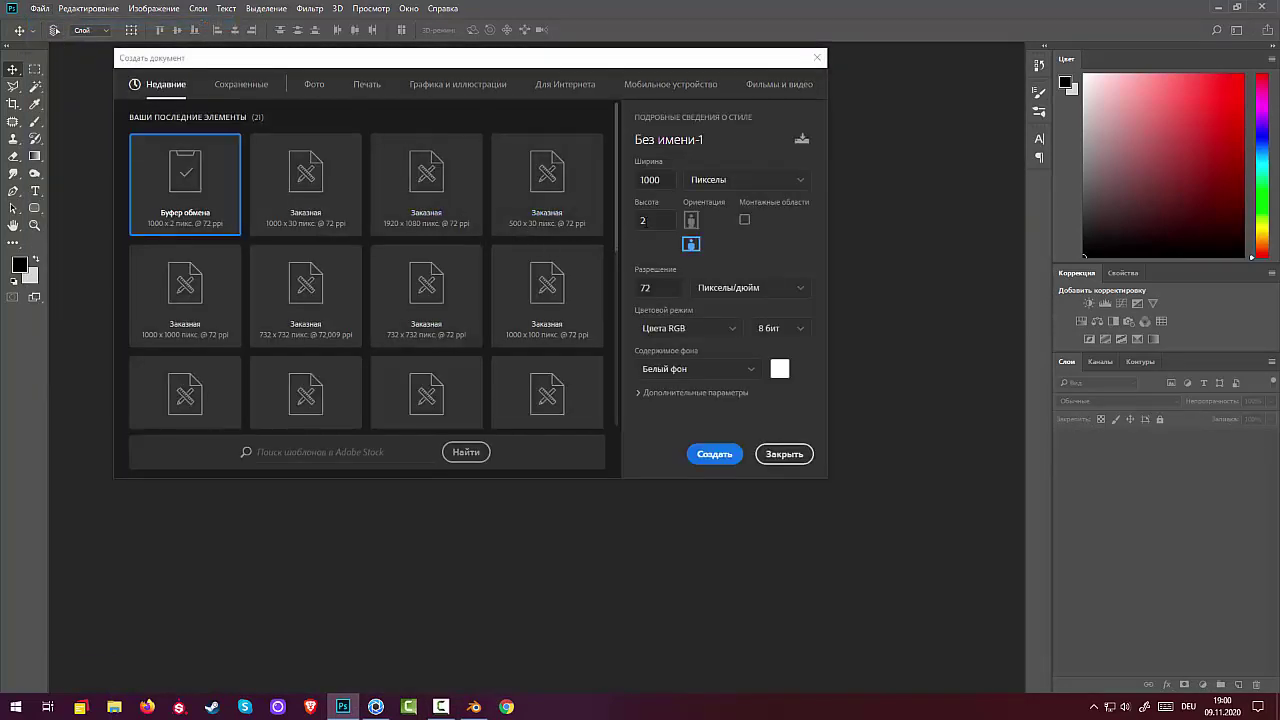
double_click(648, 222)
text(0150)
click(718, 460)
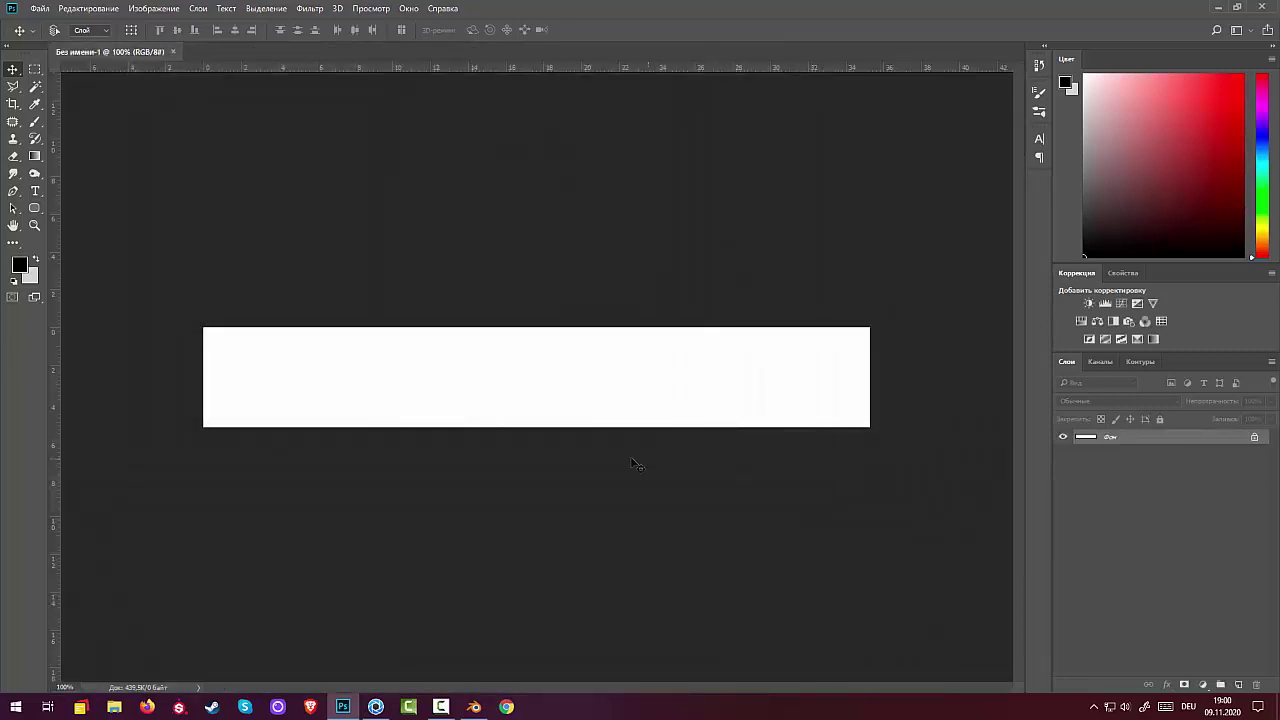
Add the text "ENGLISH" at a size of about 48.31 mm and move it near the centre of the white canvas
click(35, 190)
click(266, 373)
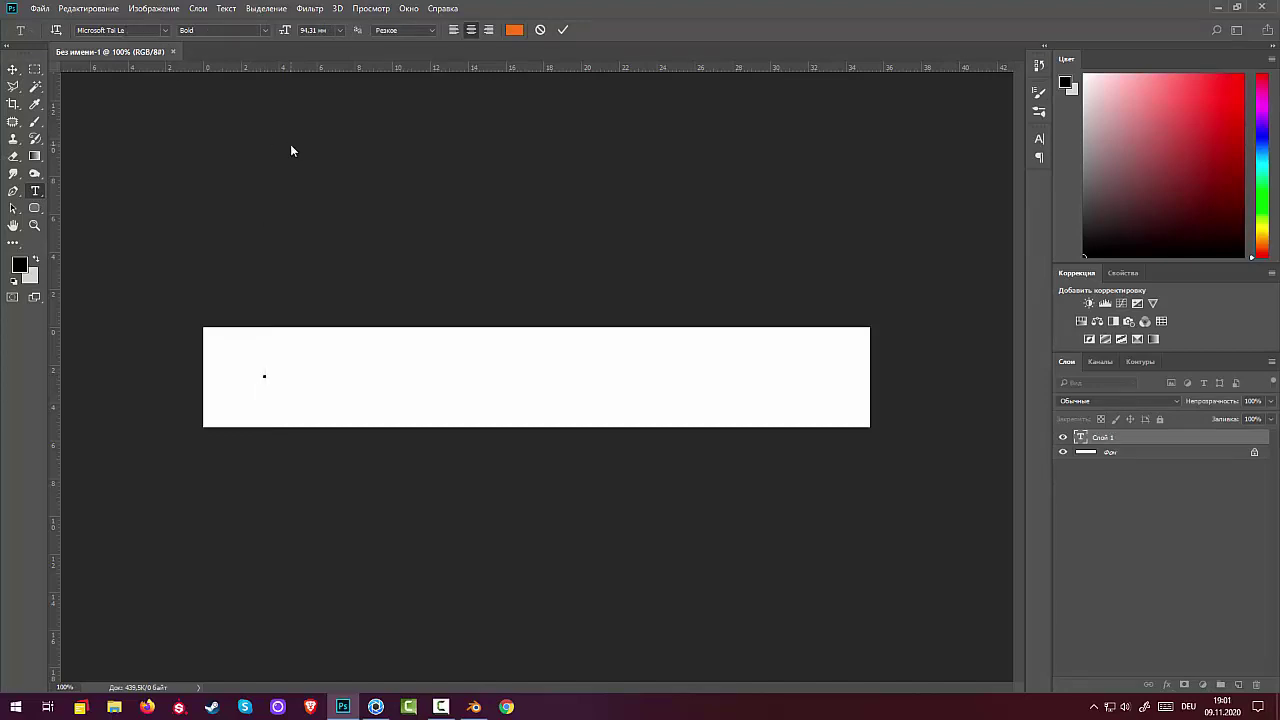
drag(286, 32, 262, 50)
text(EN)
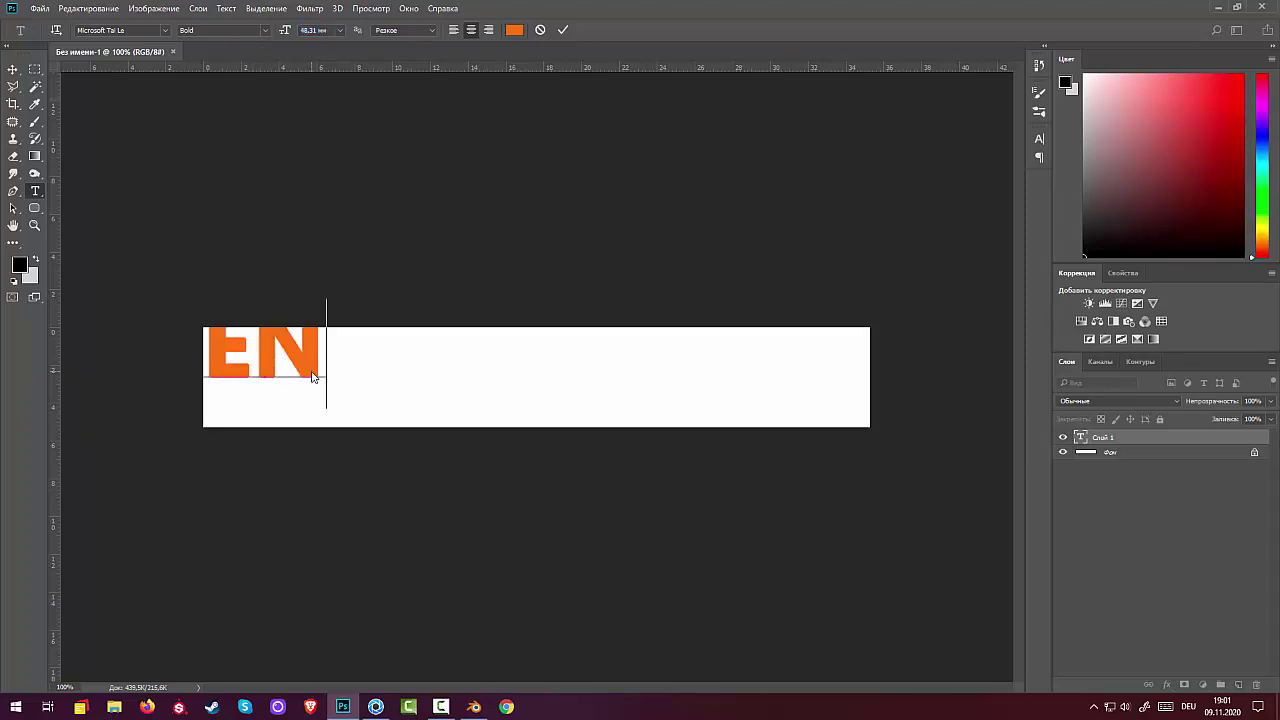
text(GL)
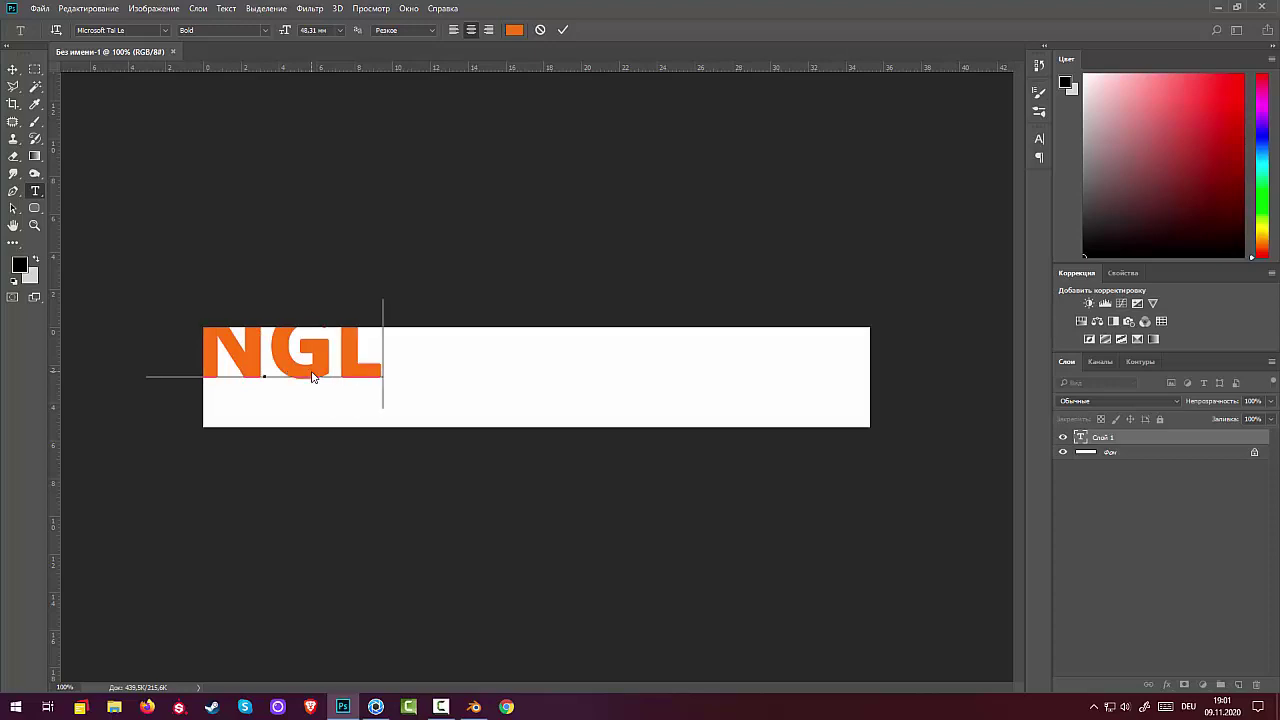
text(IS)
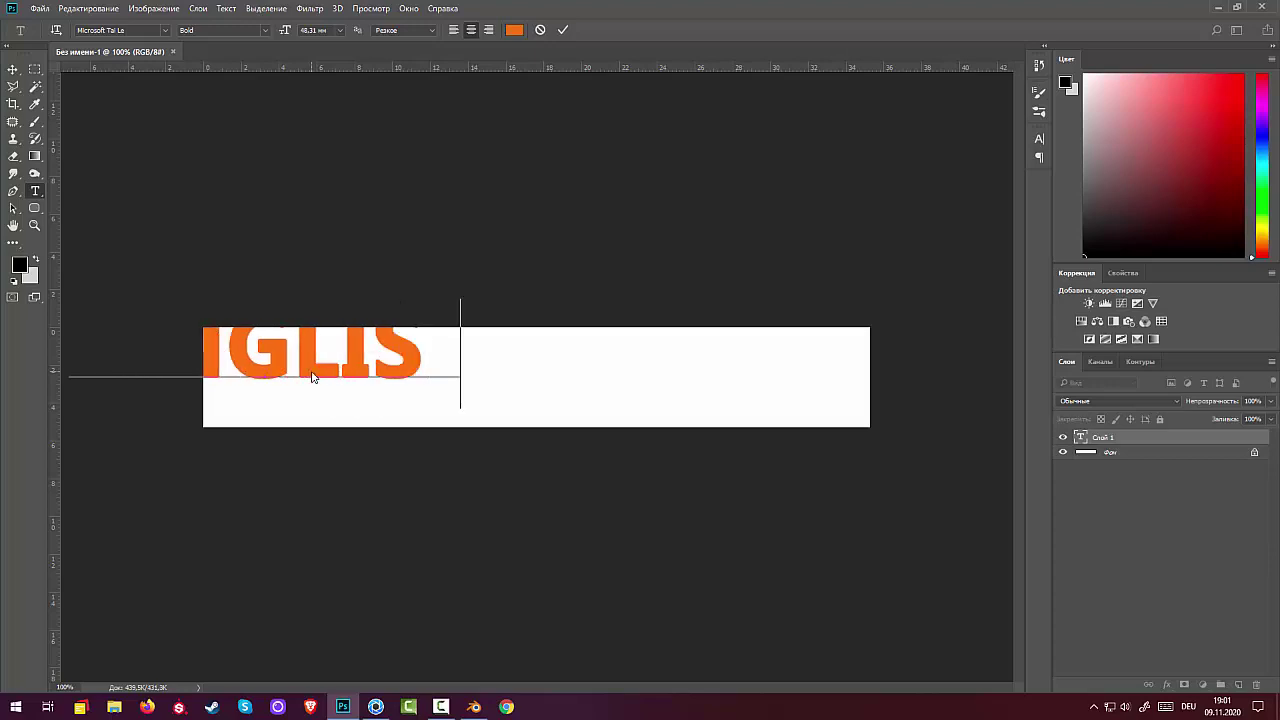
text(H)
click(10, 71)
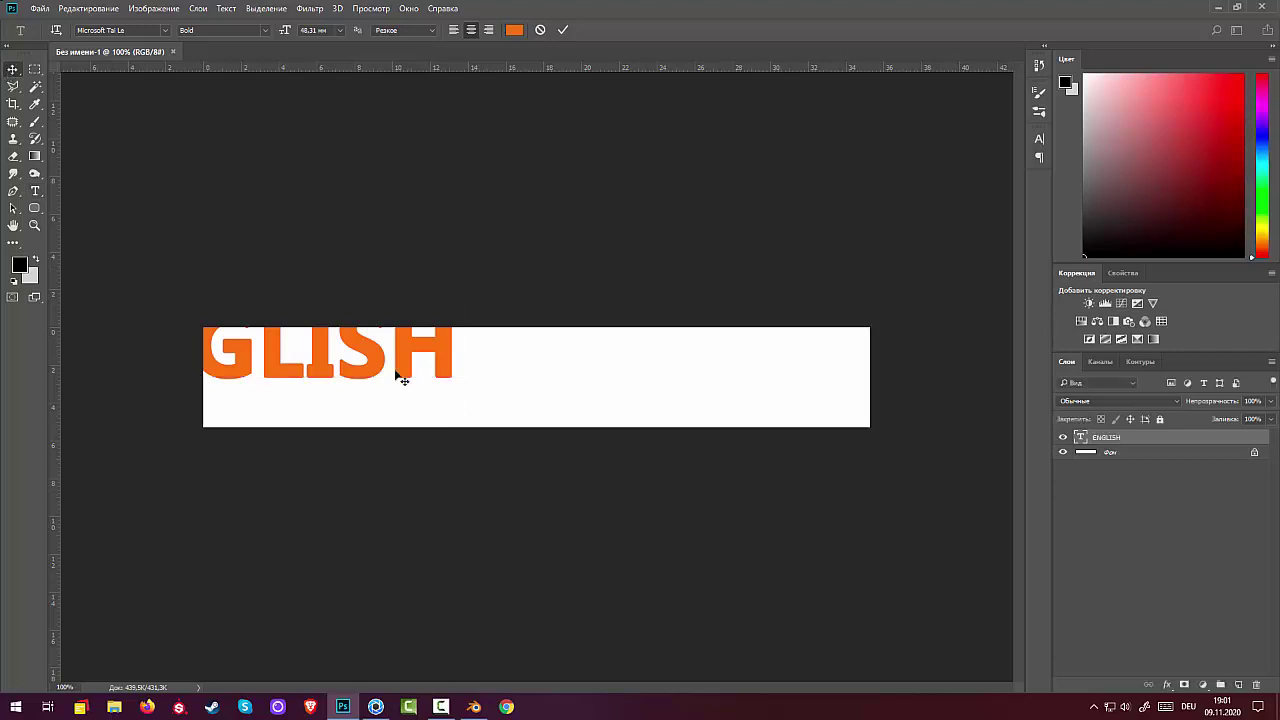
drag(449, 380, 692, 404)
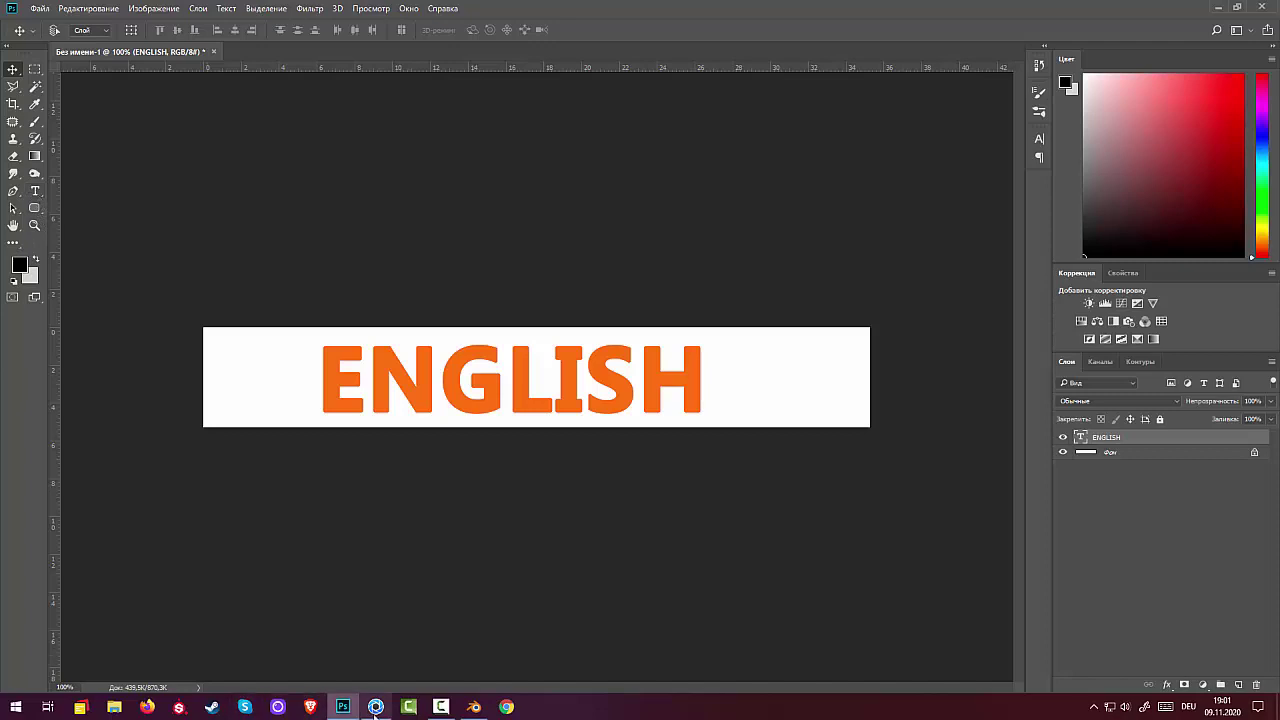
mouse_move(442, 713)
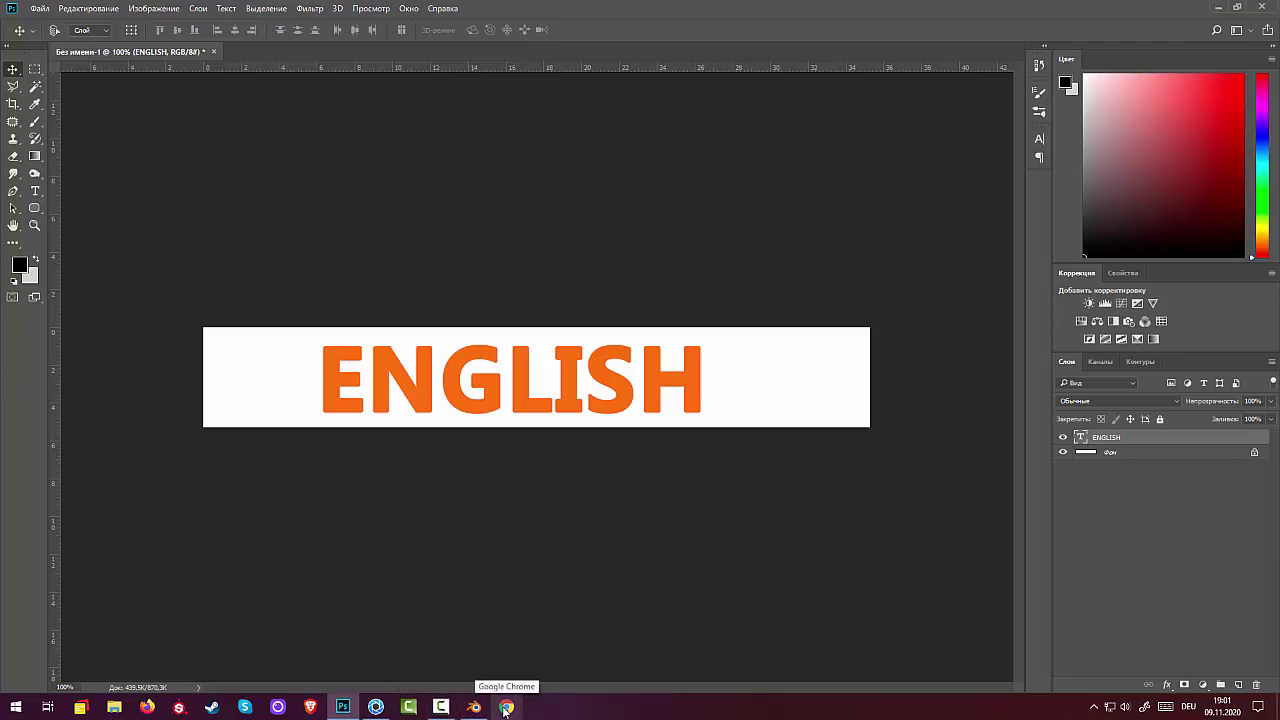
click(441, 707)
click(744, 602)
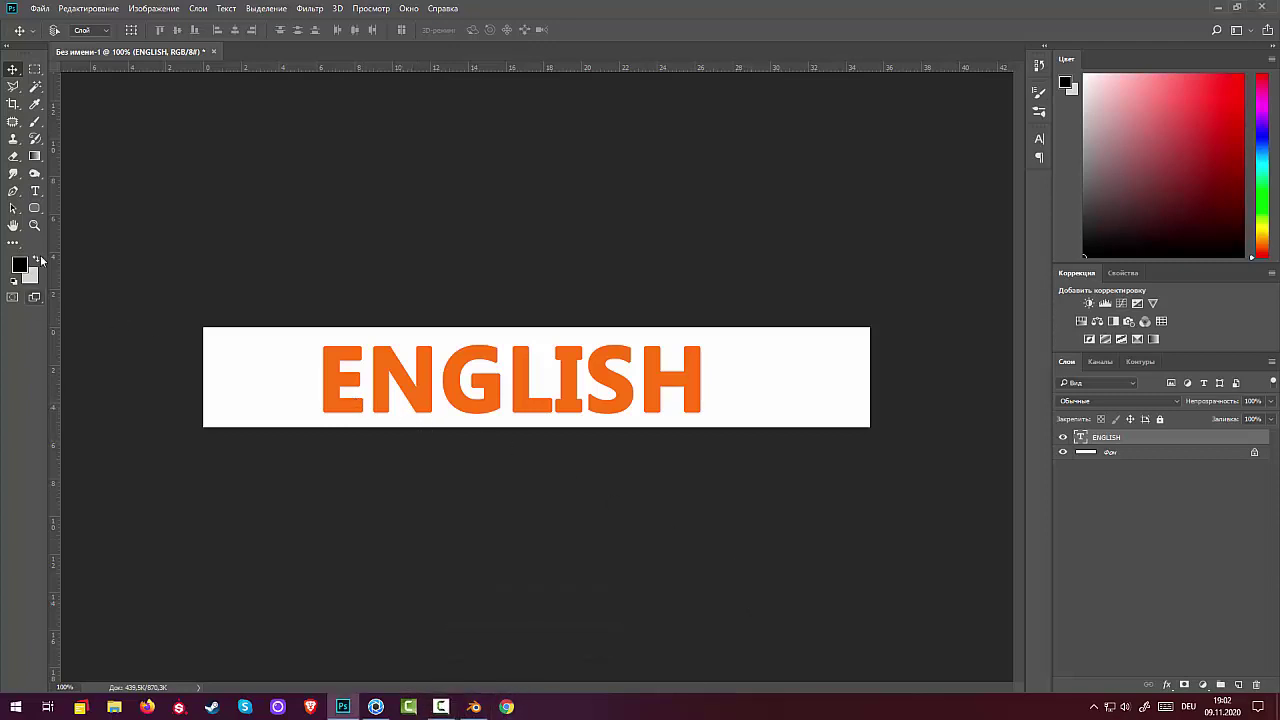
Try to change the font of the ENGLISH text by stepping back through the font list to Microsoft Himalaya
click(37, 190)
click(327, 375)
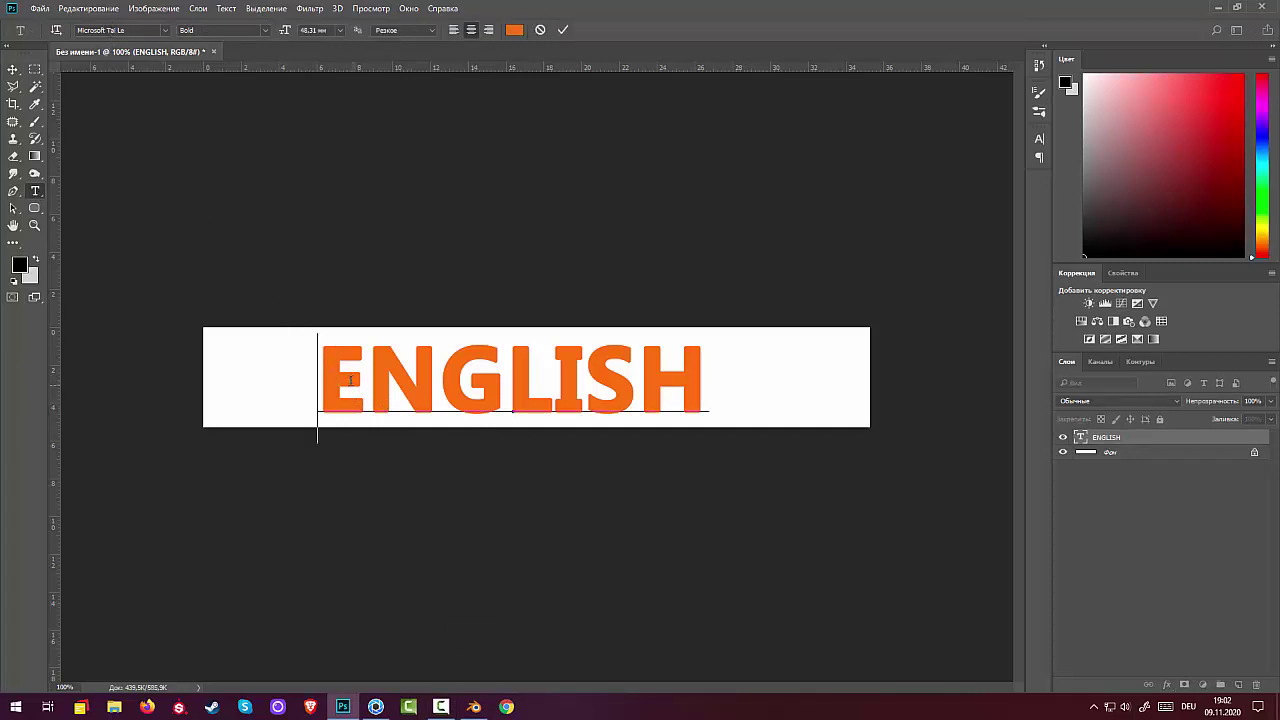
click(351, 380)
double_click(100, 30)
key(Up)
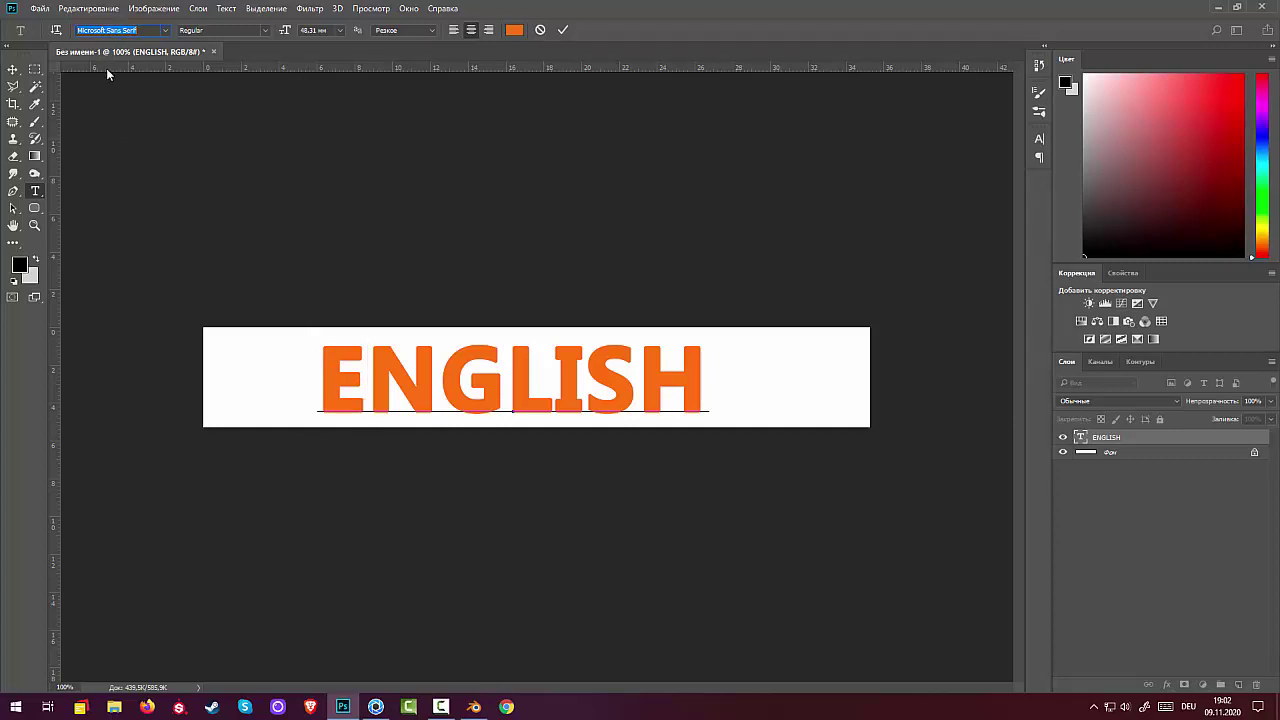
key(Up)
key(Up)
key(Up)
key(Up)
key(Up)
Set the whole word ENGLISH in the Mongolian Baiti font and shift it slightly closer to the canvas centre
drag(321, 372, 914, 414)
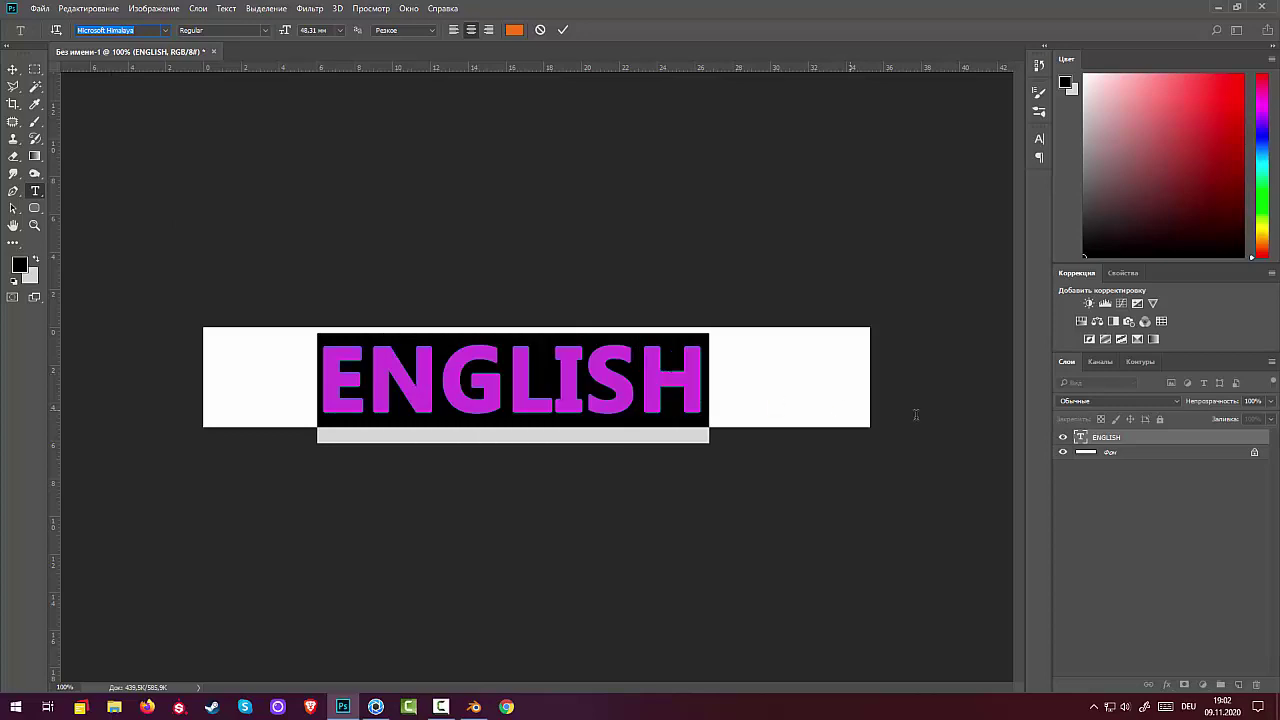
click(112, 30)
click(166, 31)
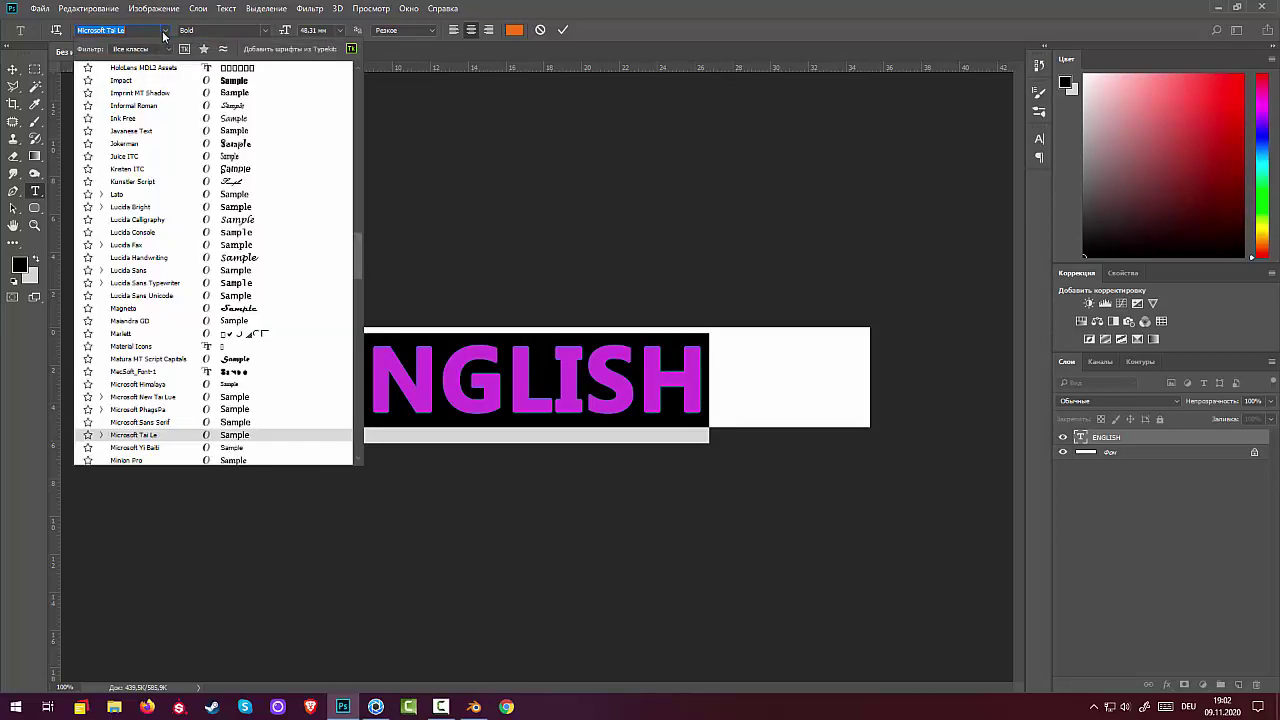
scroll(300, 230, up, 2)
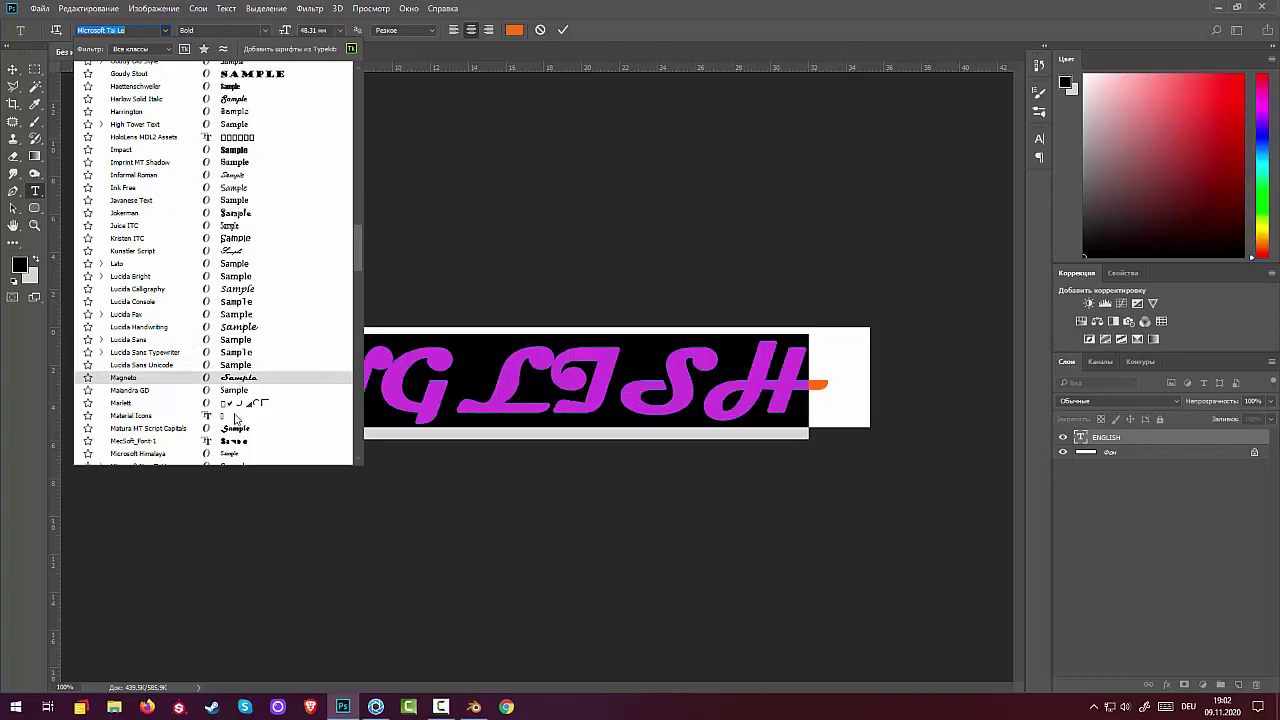
scroll(239, 437, down, 5)
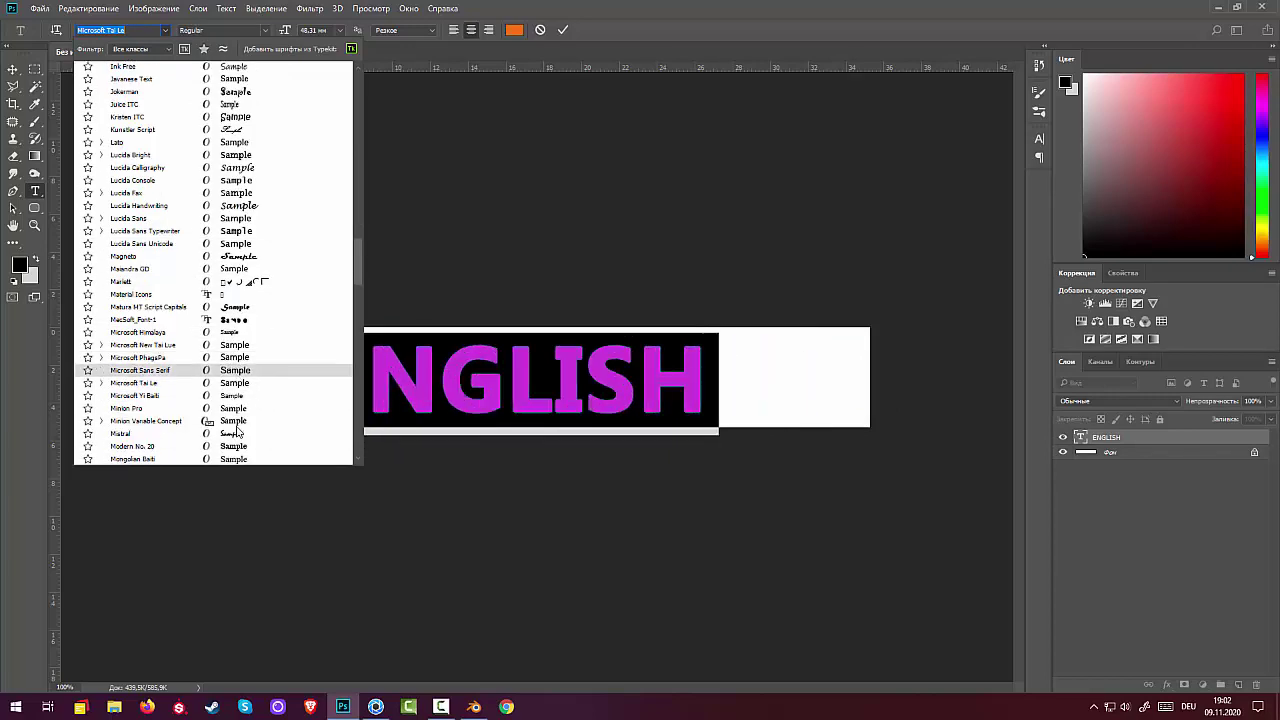
scroll(239, 432, down, 2)
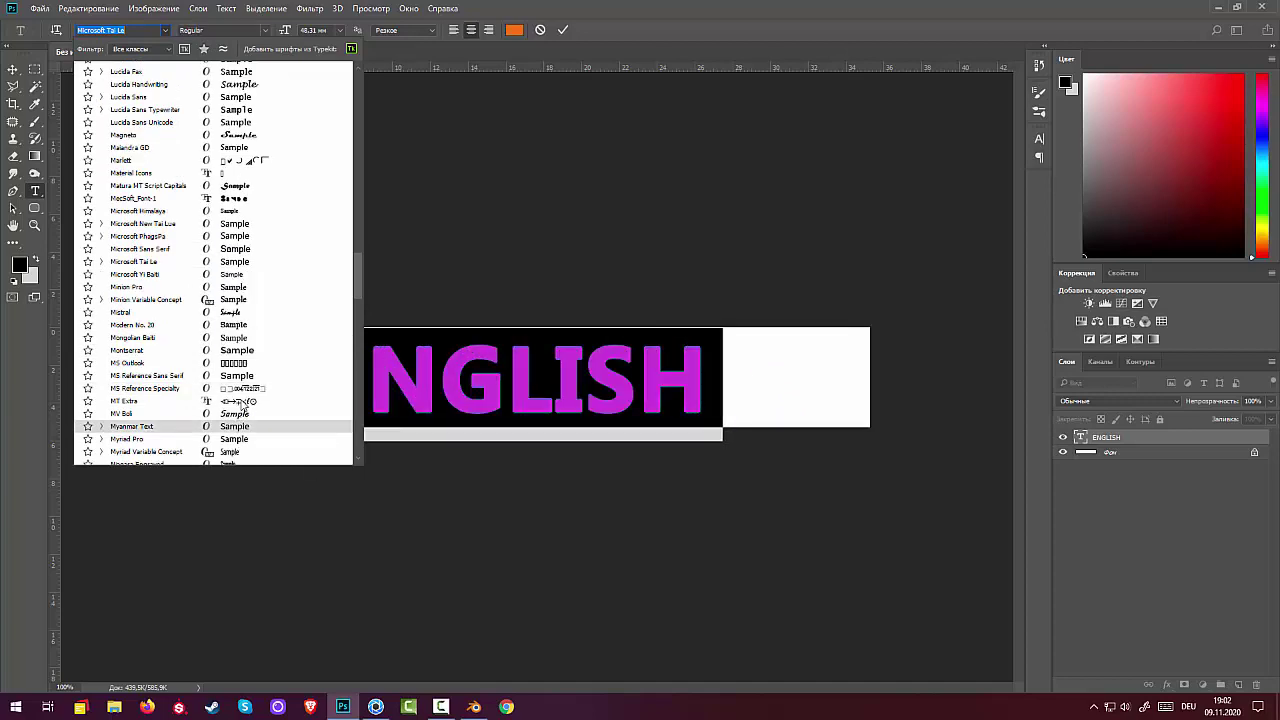
click(238, 340)
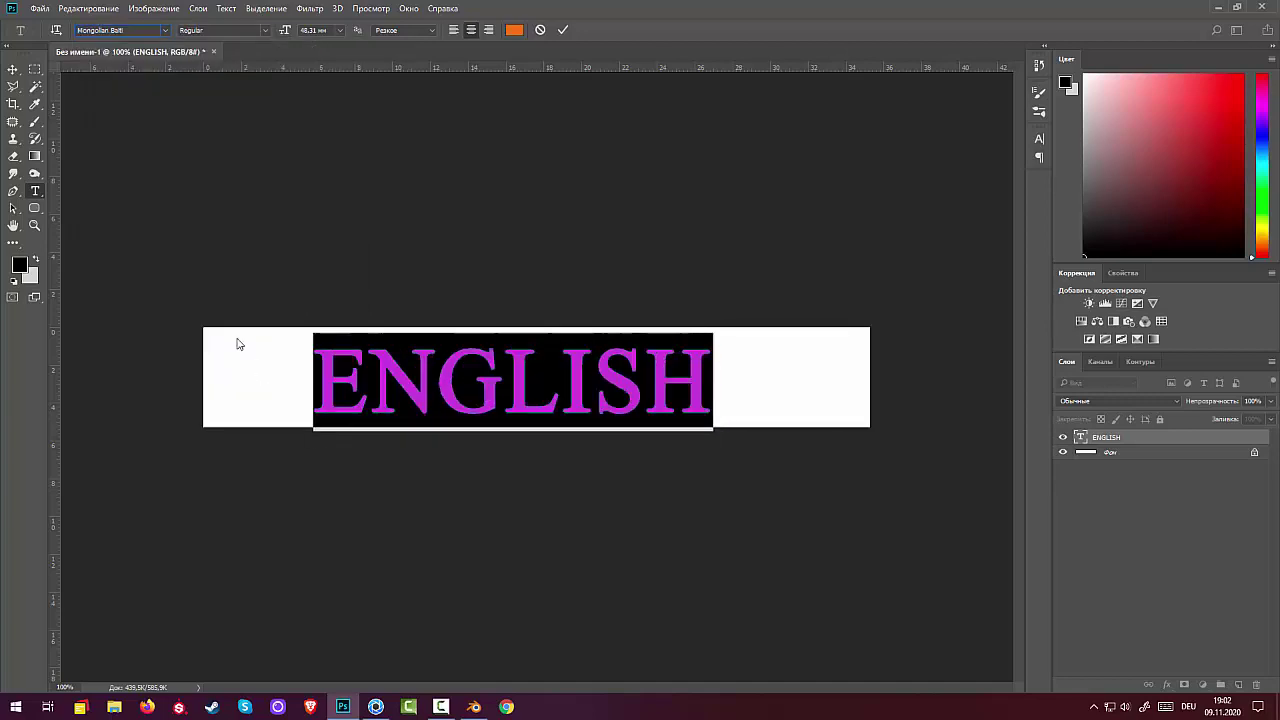
click(13, 69)
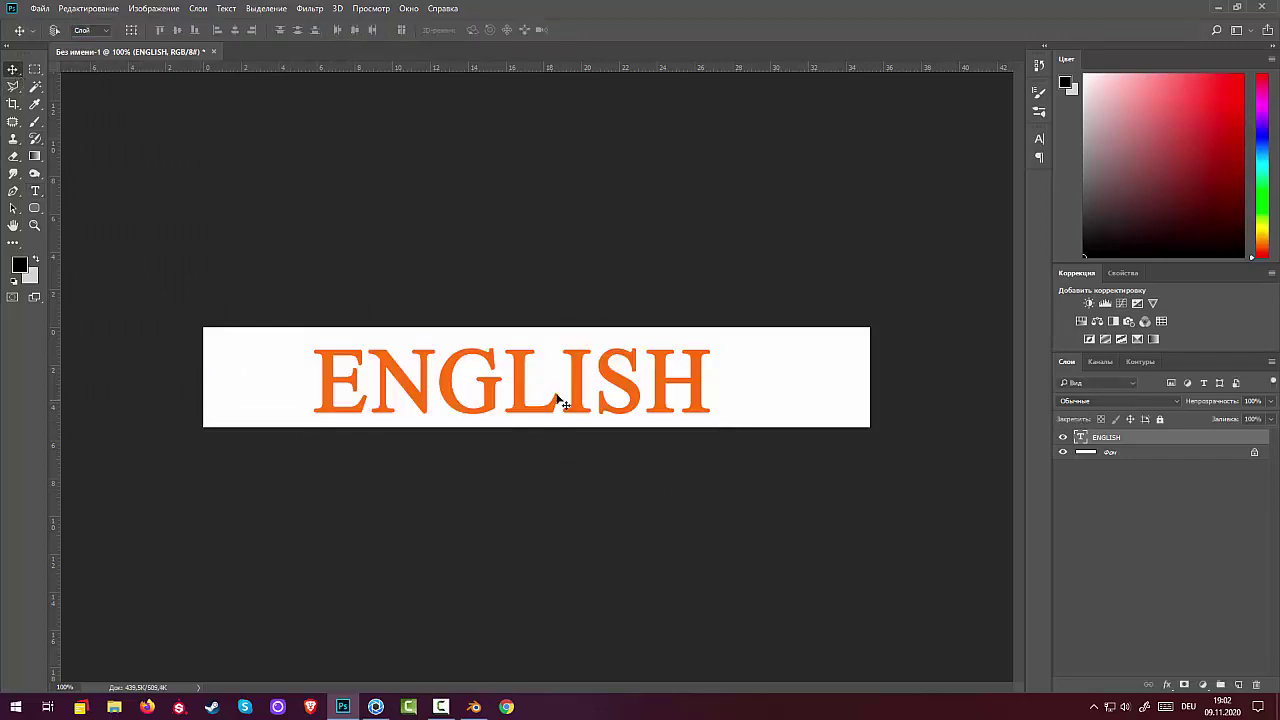
drag(537, 411, 546, 408)
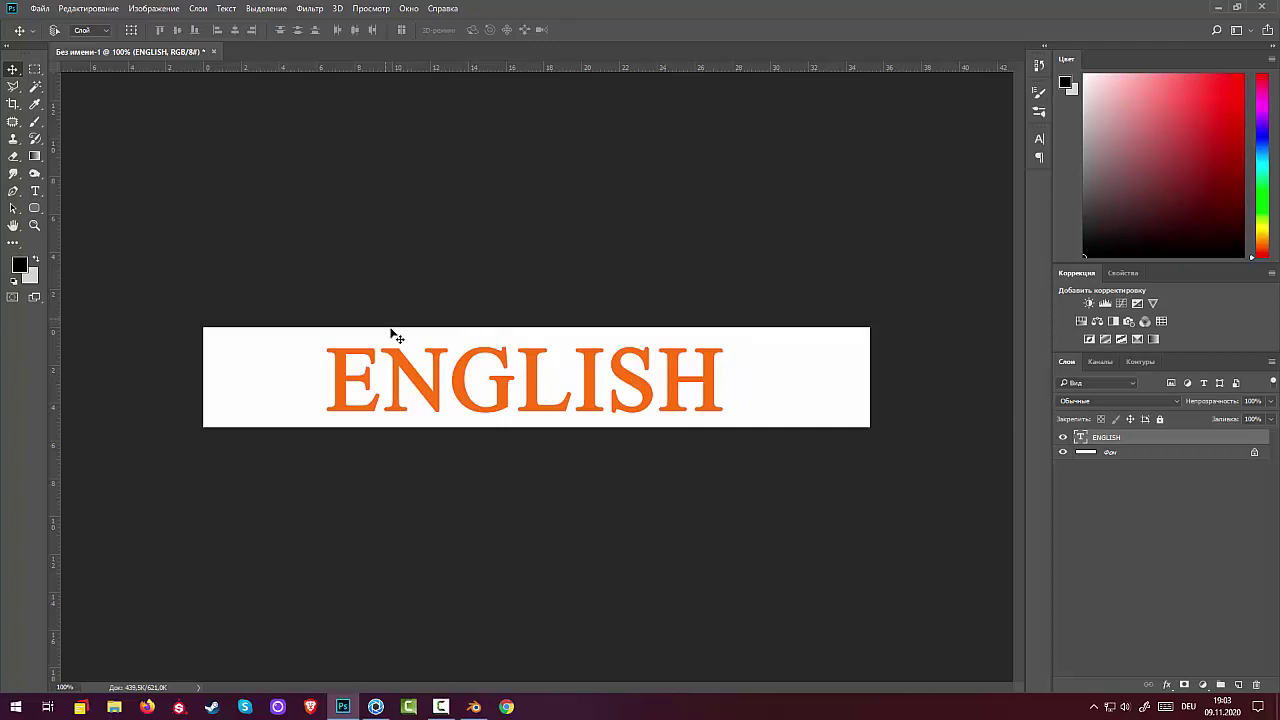
Check which font styles are available for the selected ENGLISH text, keeping the Regular style
click(35, 190)
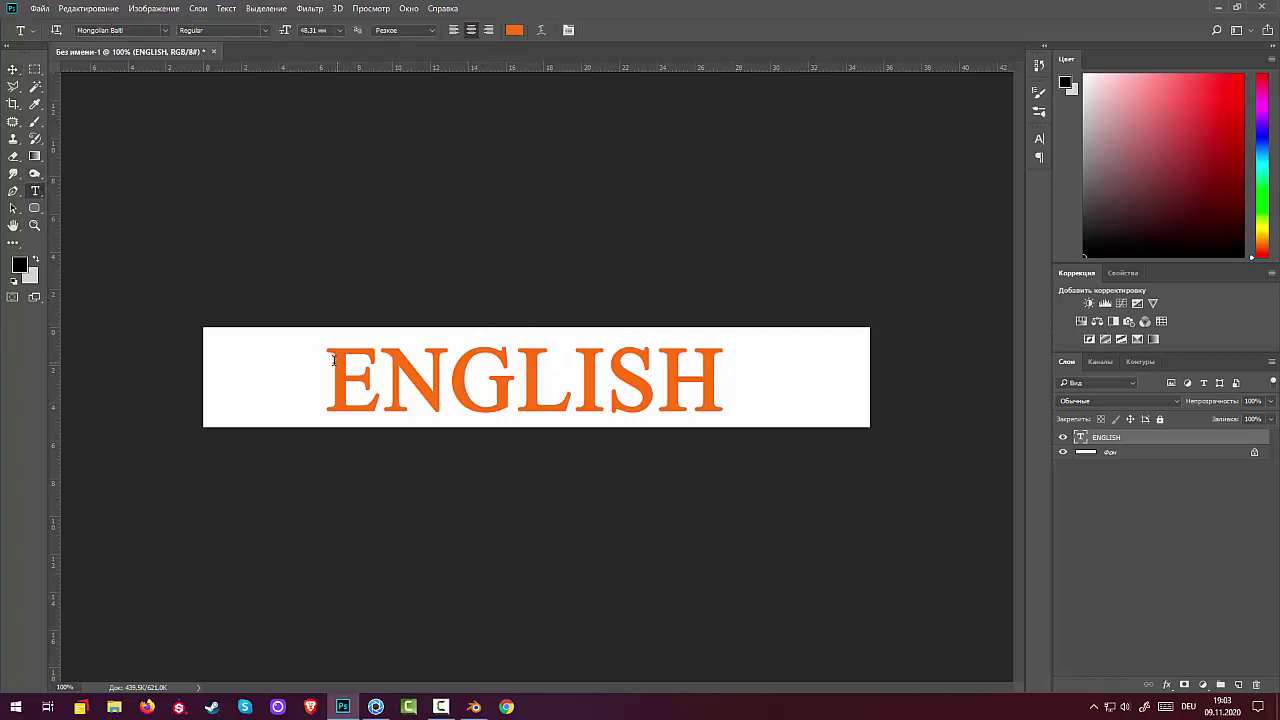
drag(332, 365, 730, 425)
click(205, 30)
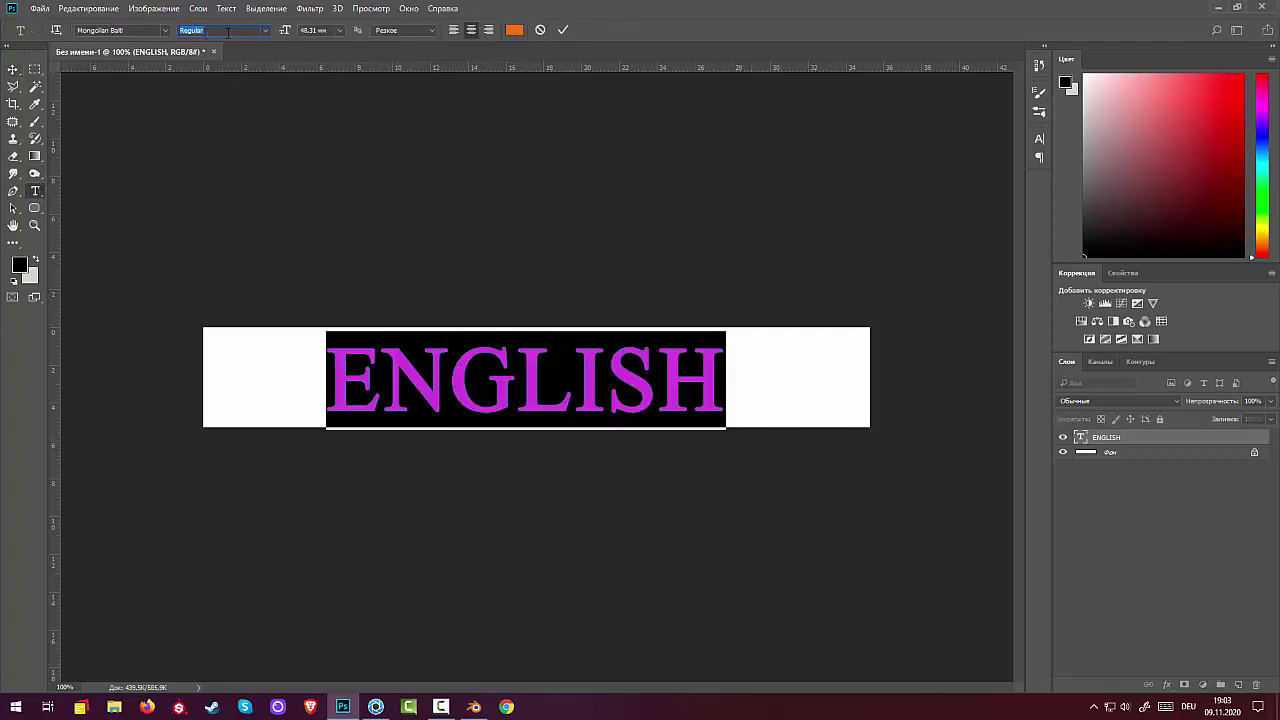
click(264, 32)
click(265, 33)
click(265, 33)
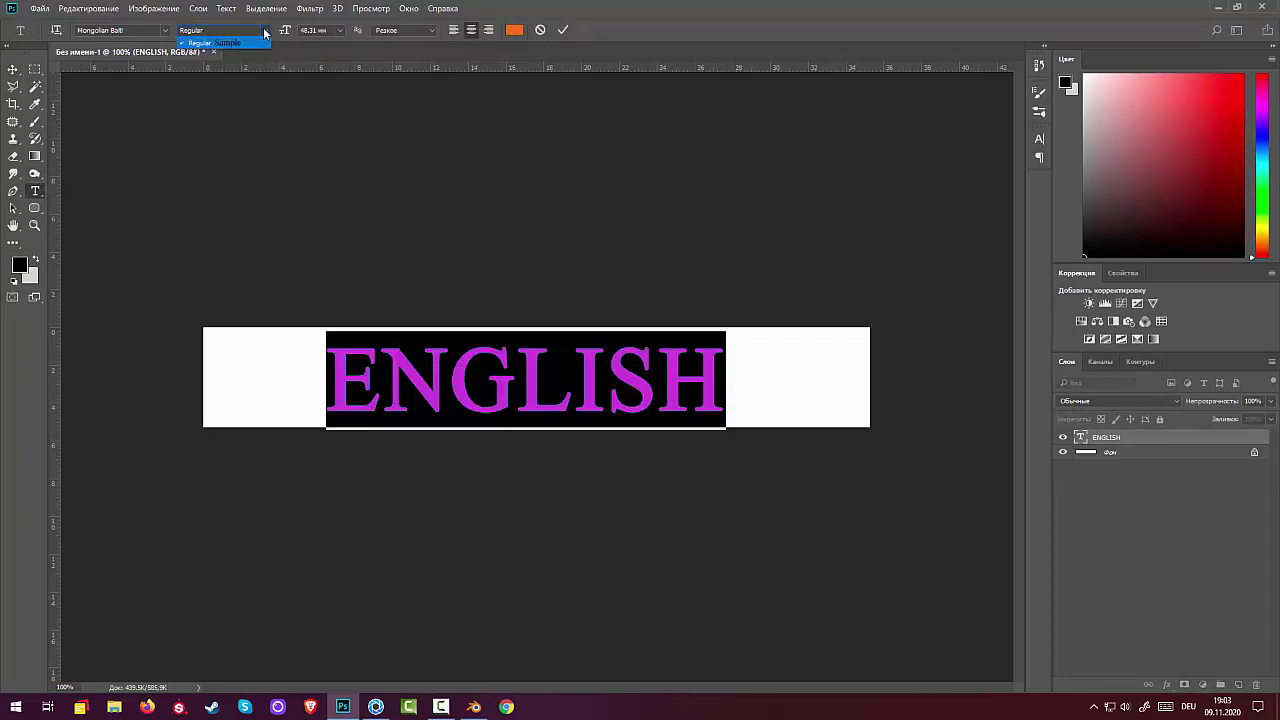
click(265, 33)
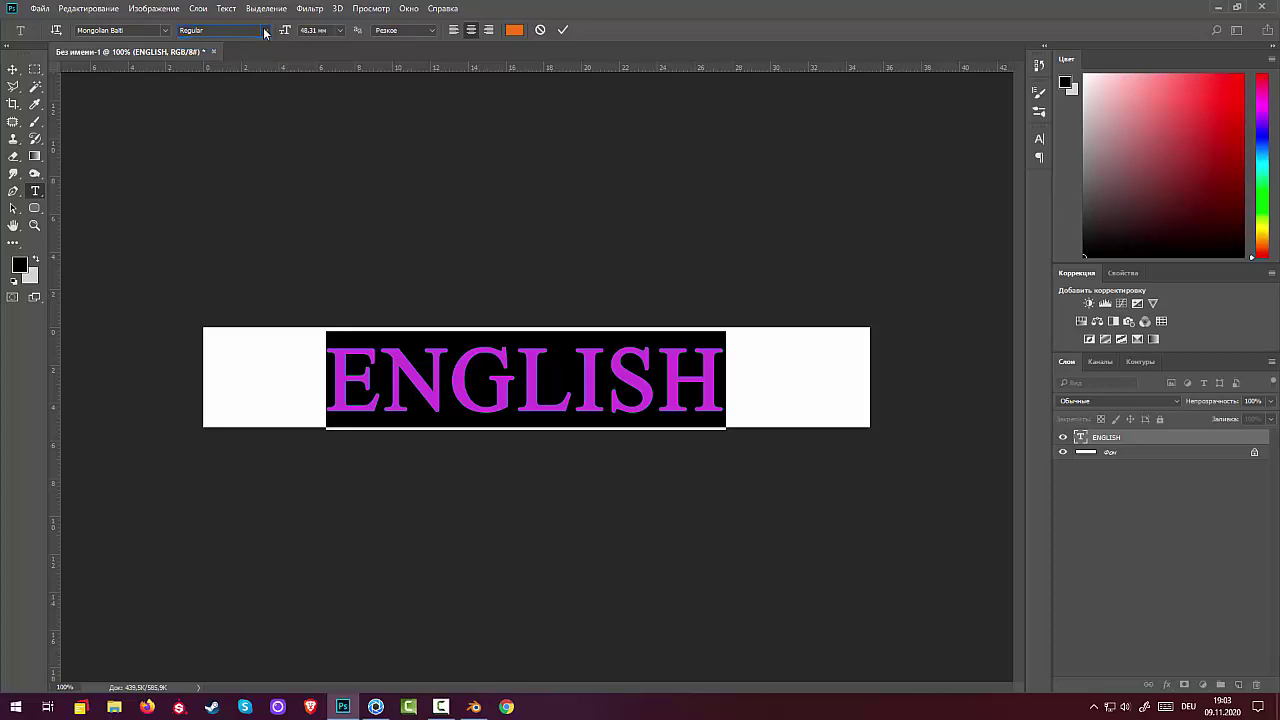
click(818, 508)
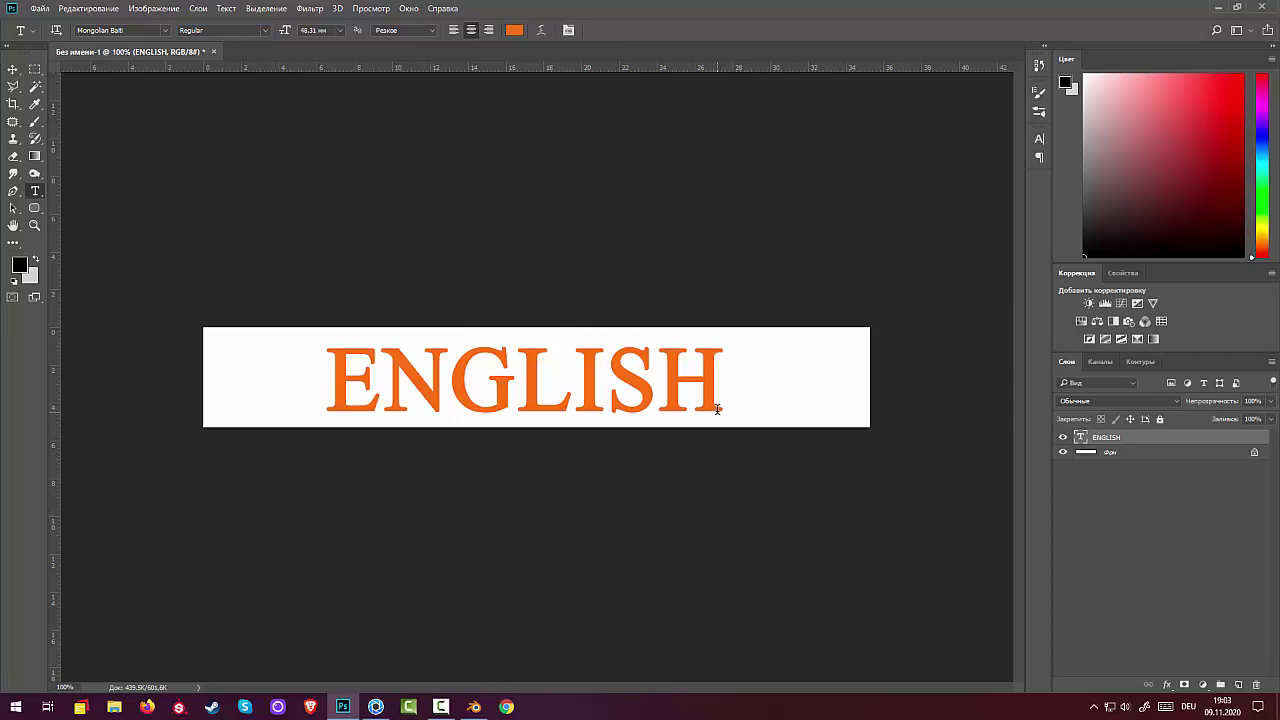
Add a Stroke layer effect to the ENGLISH text layer, keeping the lettering in view while adjusting it
click(1166, 685)
click(1175, 556)
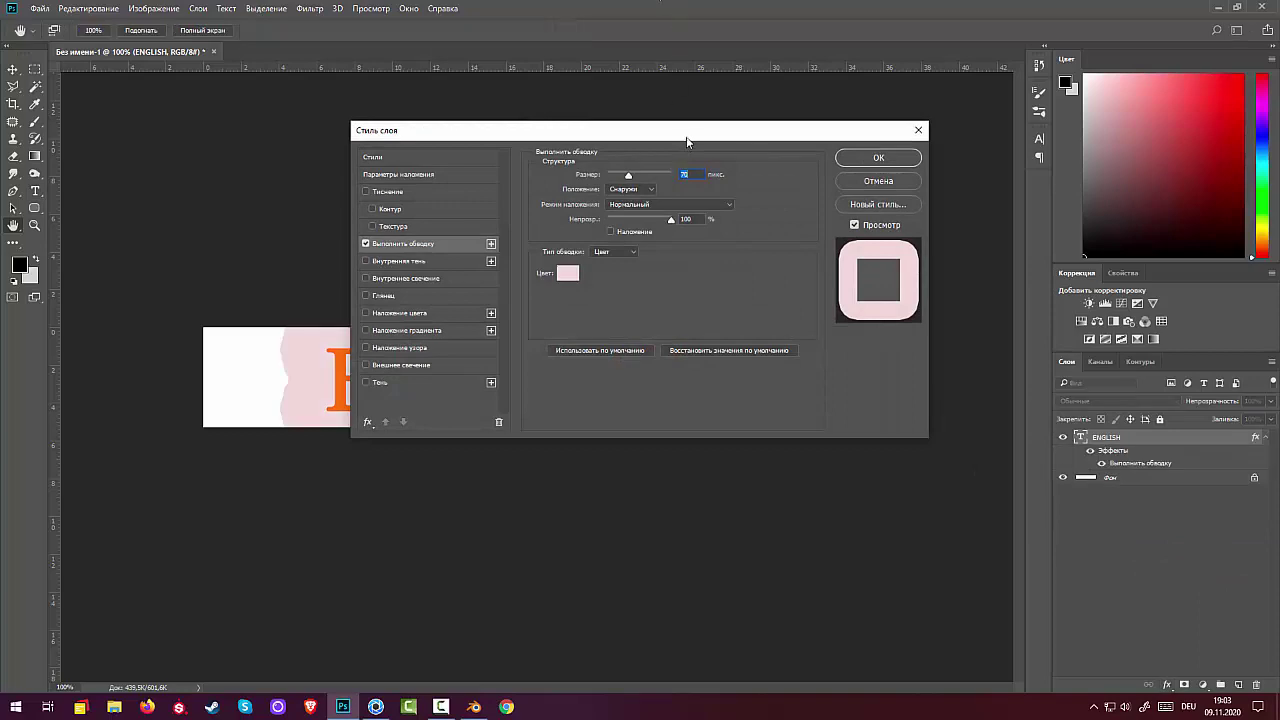
drag(687, 142, 1002, 368)
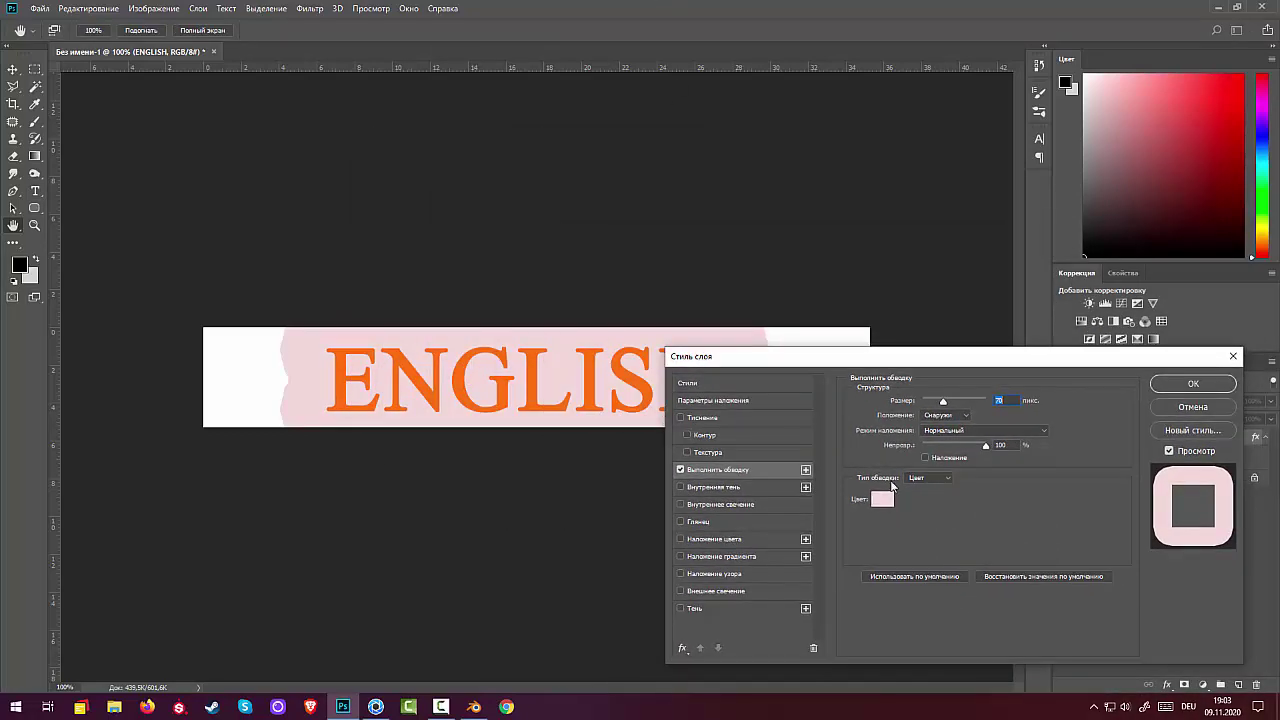
Set the text stroke's colour to near-black and reduce its size to 1 pixel
click(882, 499)
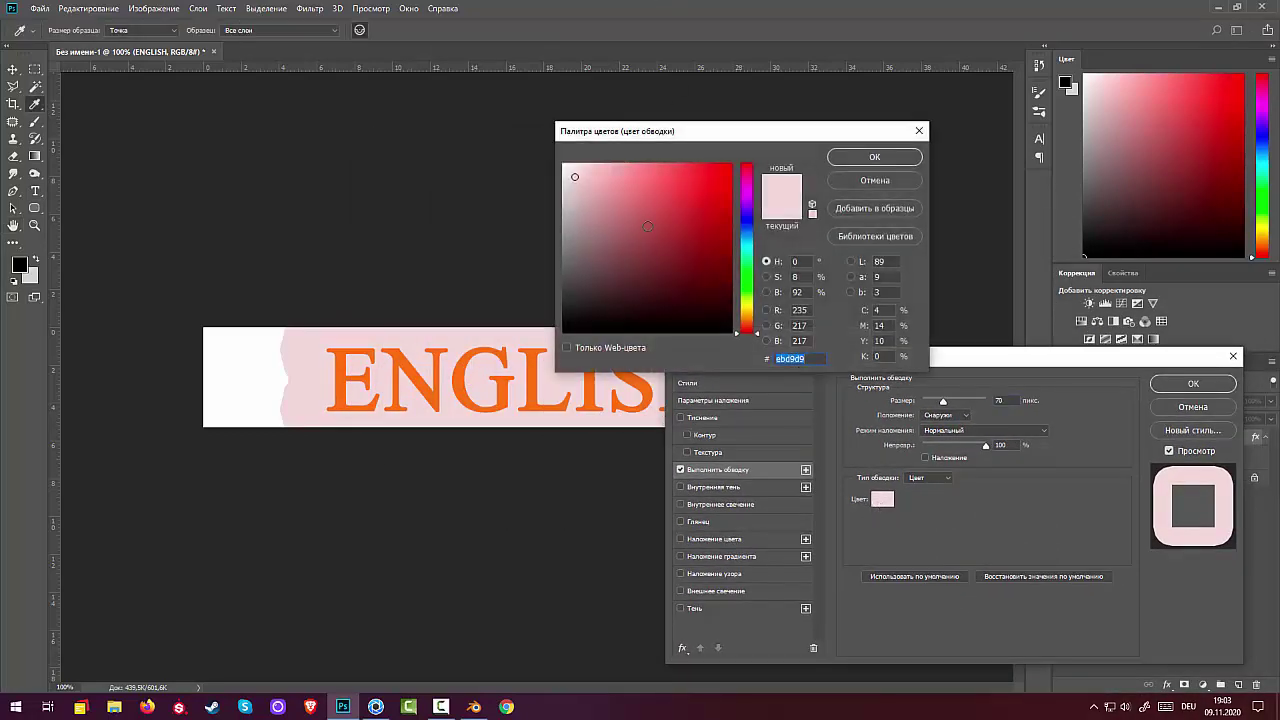
mouse_move(577, 312)
mouse_down()
mouse_move(548, 345)
mouse_move(560, 320)
mouse_up()
click(874, 157)
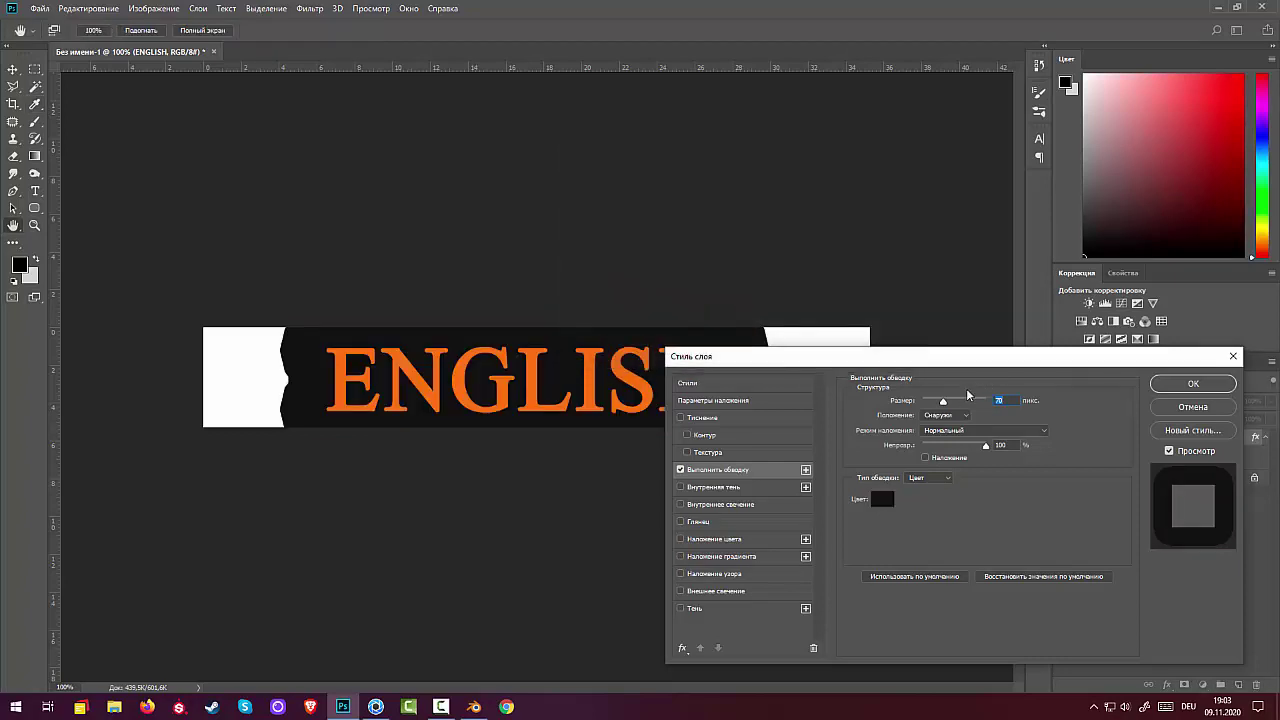
drag(944, 401, 925, 405)
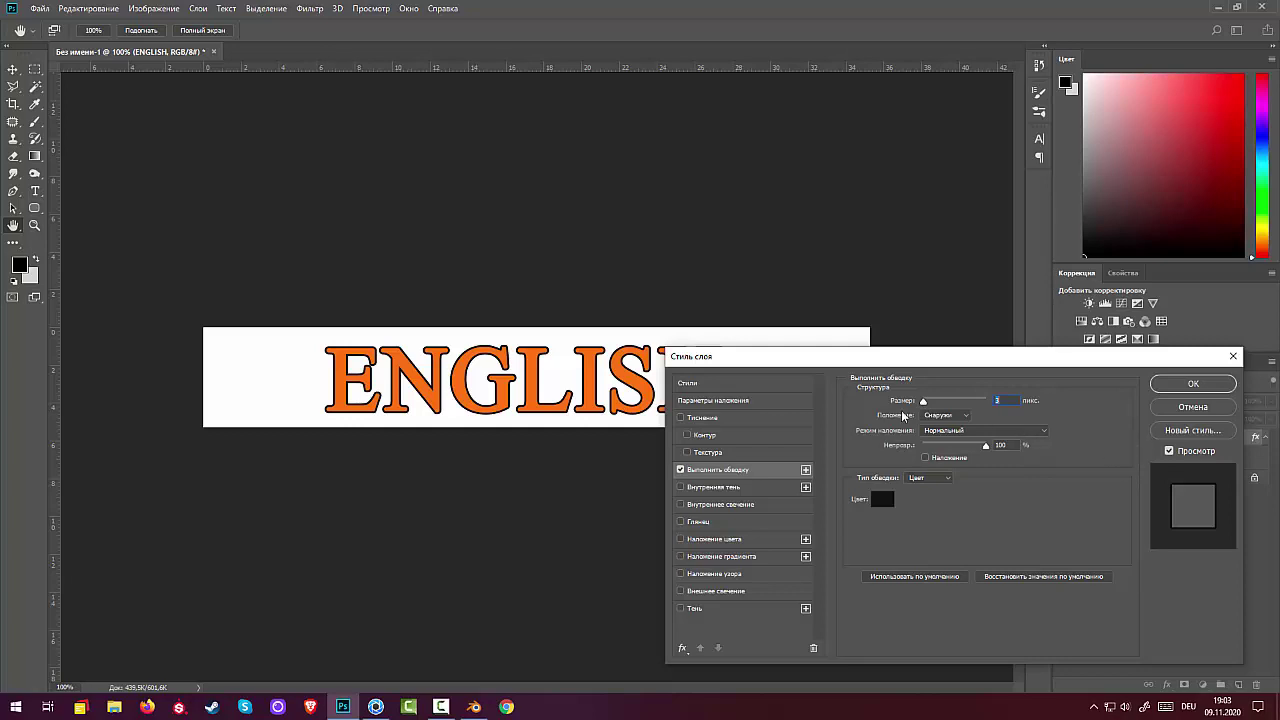
key(Down)
key(Down)
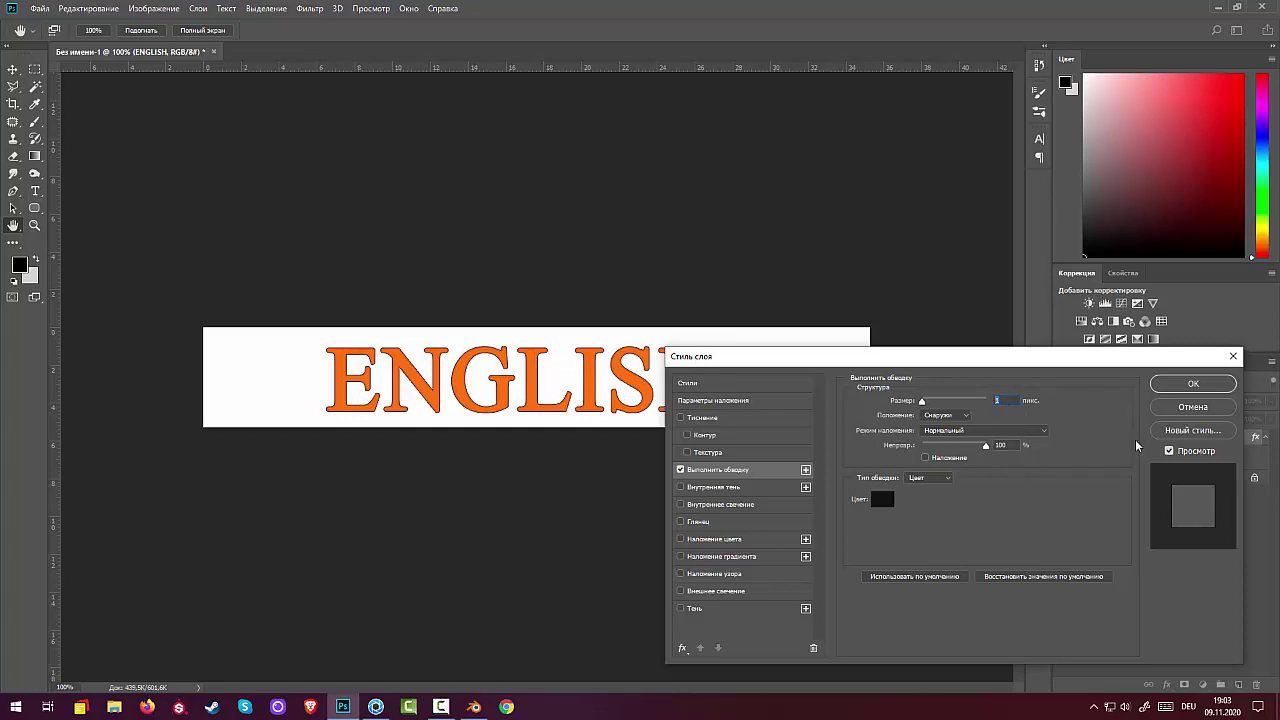
Restore the stroke's default settings, set its size to 2 pixels and apply the effect
click(1068, 576)
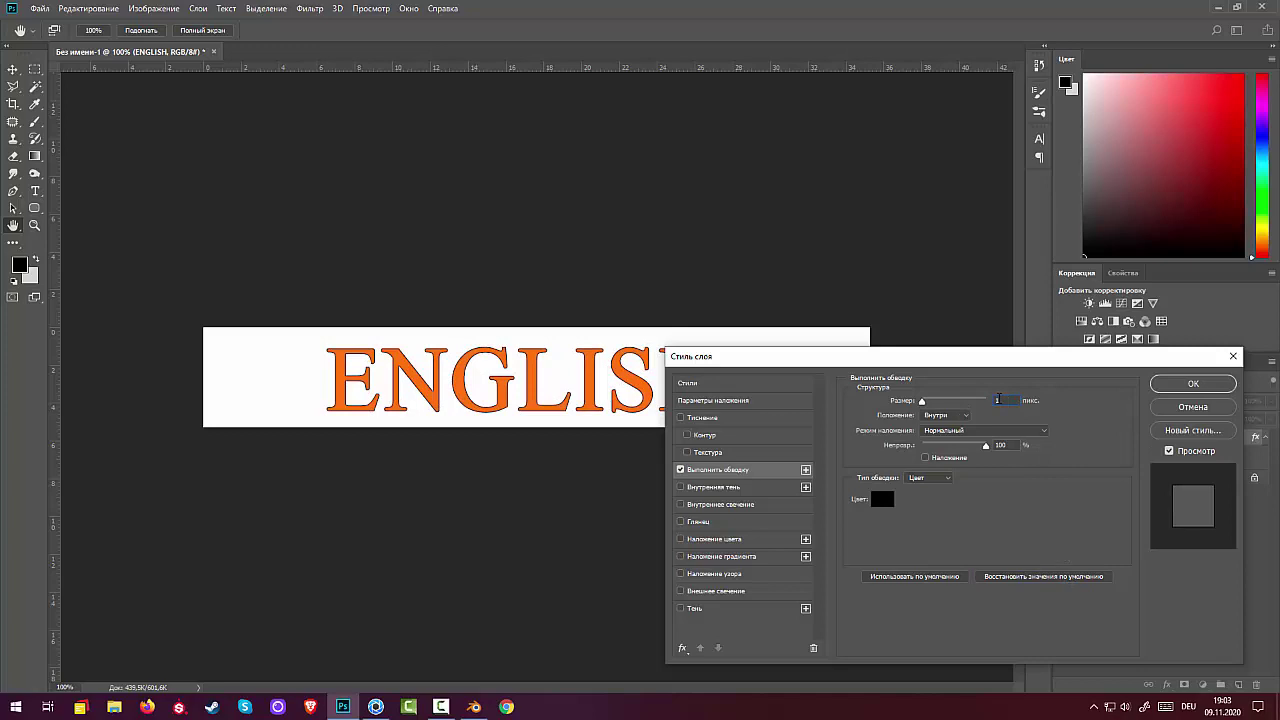
key(Up)
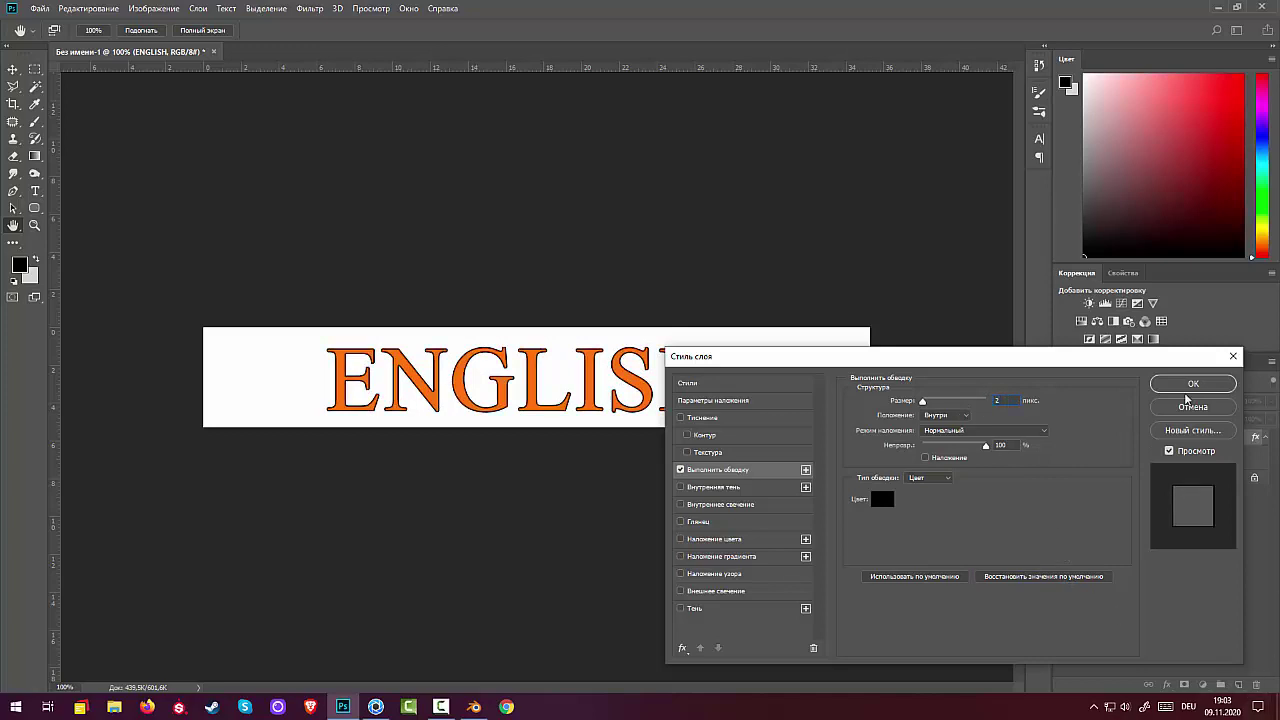
click(1190, 384)
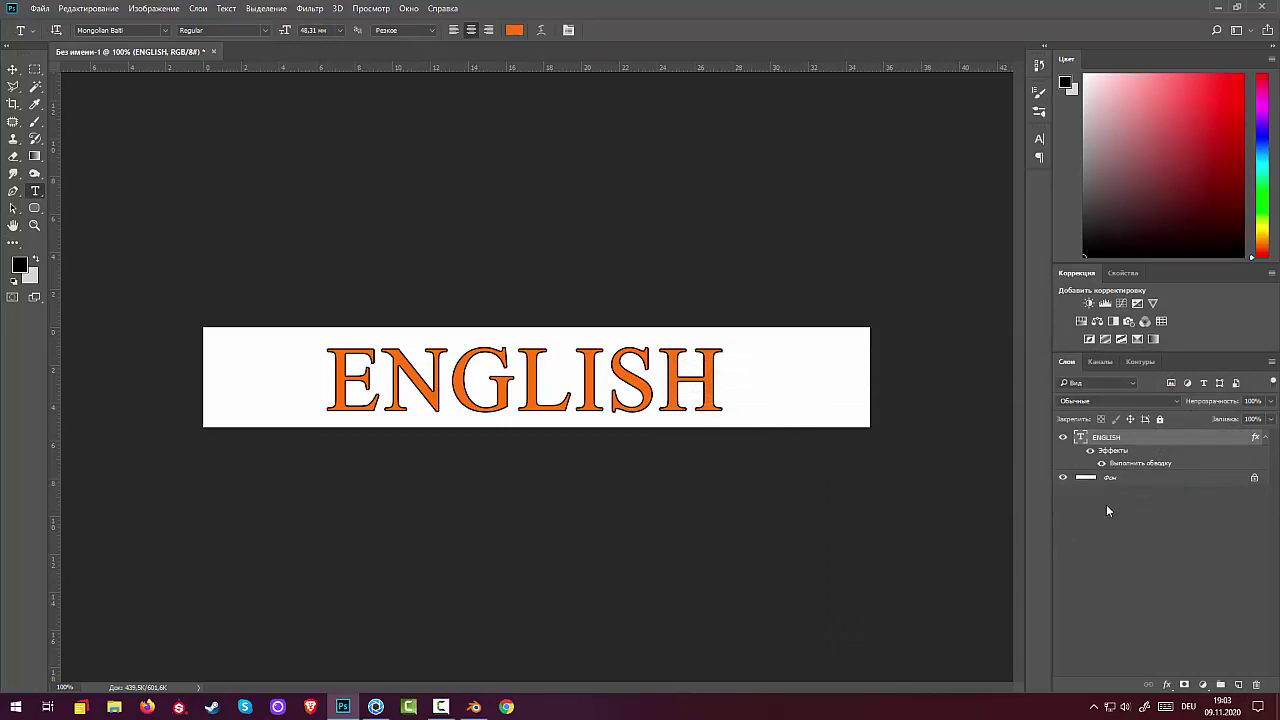
Delete the background layer and crop both sides of the canvas to a width of about 782 pixels around the text
drag(1183, 483, 1256, 685)
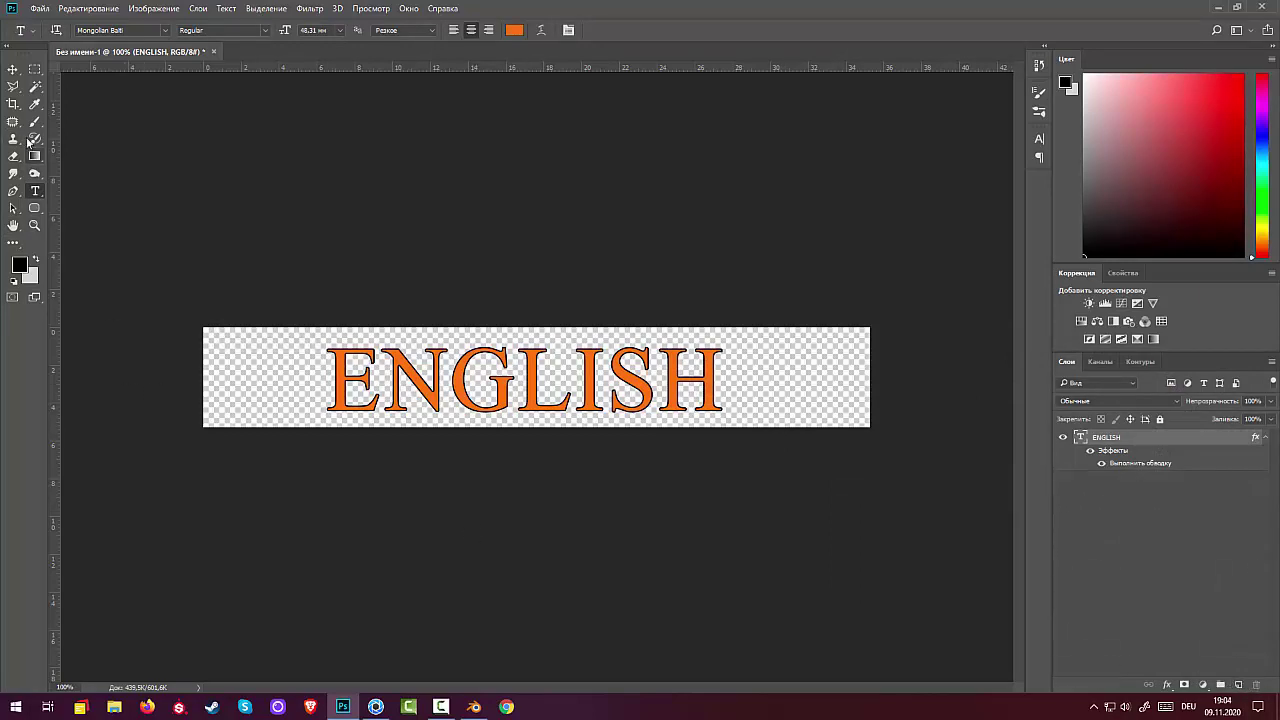
click(13, 104)
drag(207, 378, 259, 377)
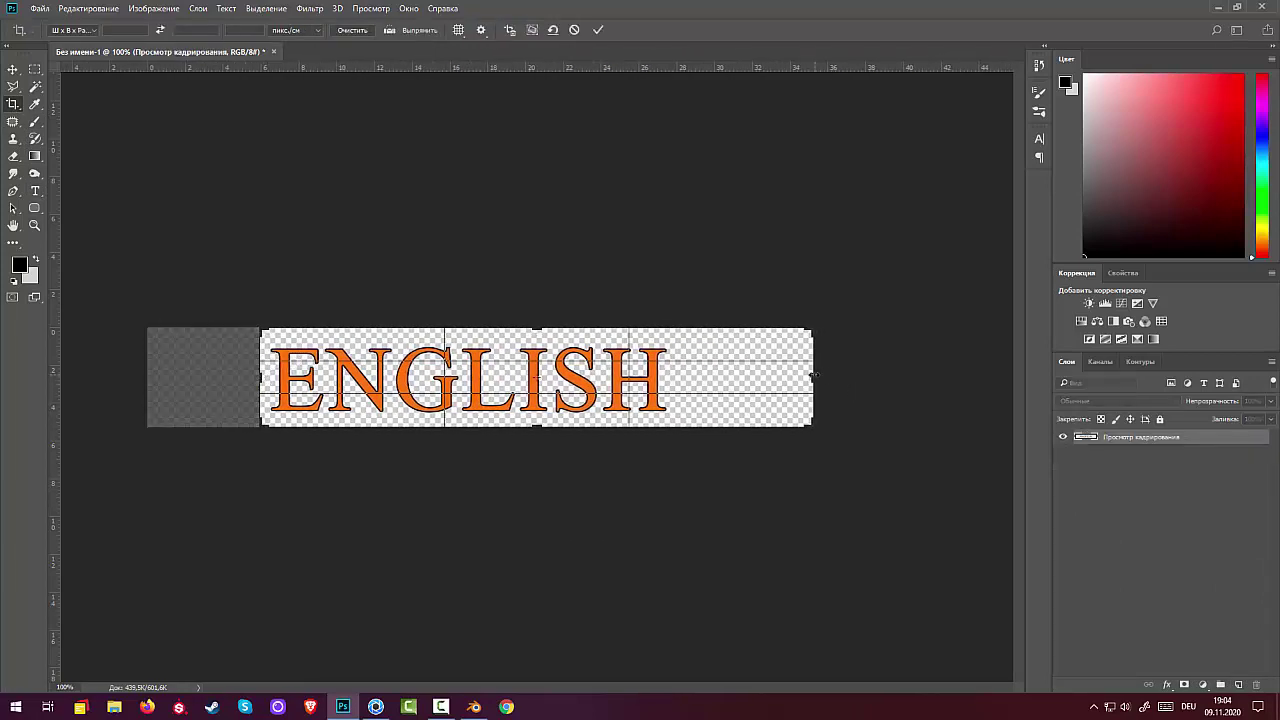
mouse_move(812, 377)
mouse_down()
mouse_move(756, 376)
mouse_move(773, 377)
mouse_up()
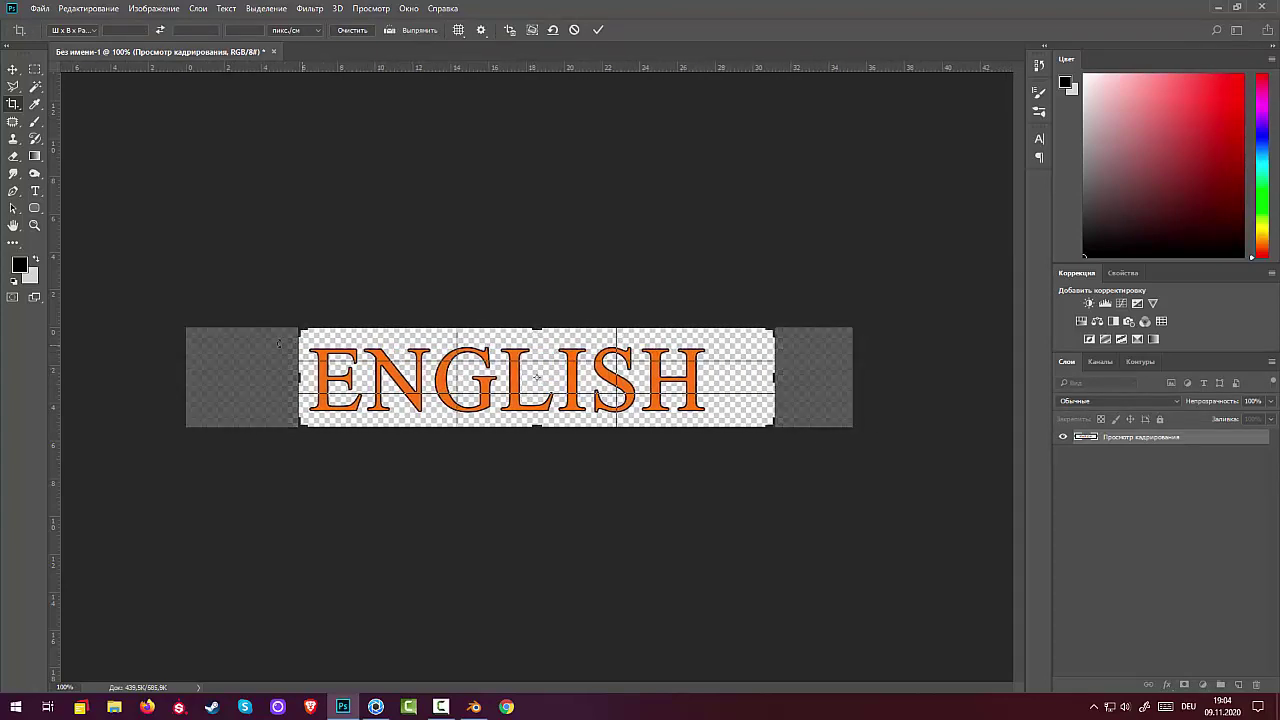
mouse_move(304, 388)
mouse_down()
mouse_move(272, 378)
mouse_move(283, 378)
mouse_up()
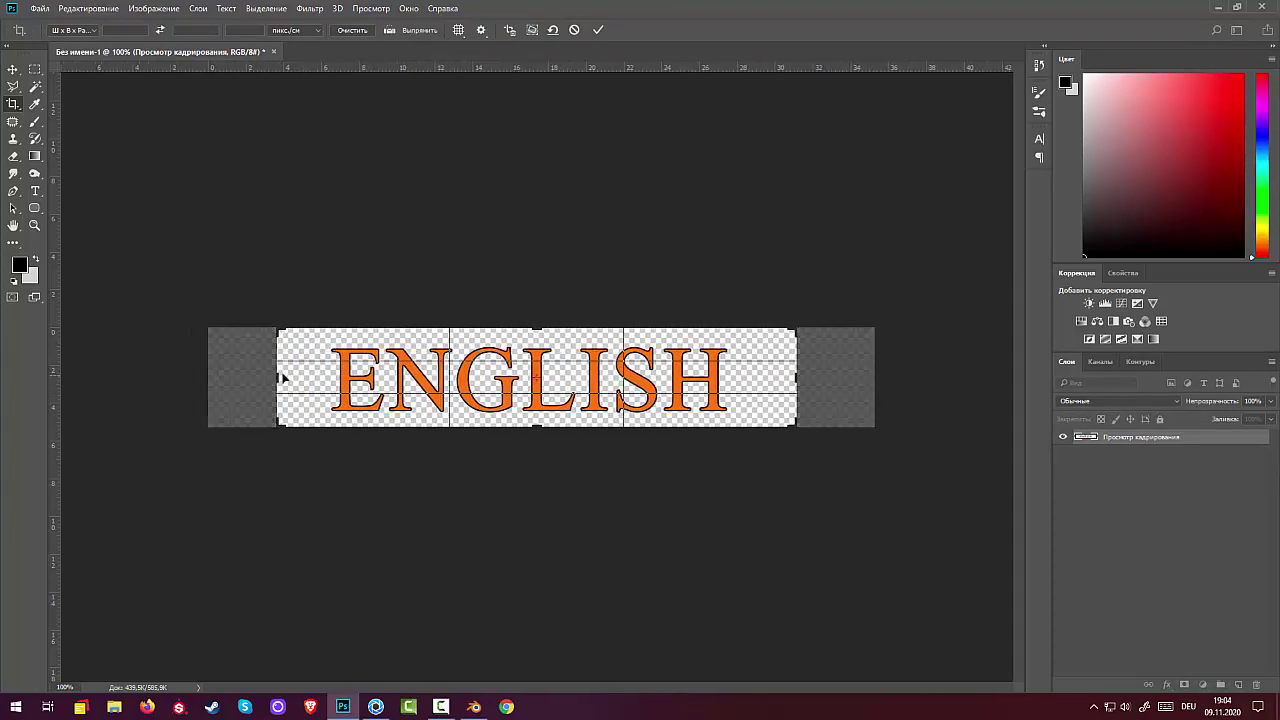
key(Return)
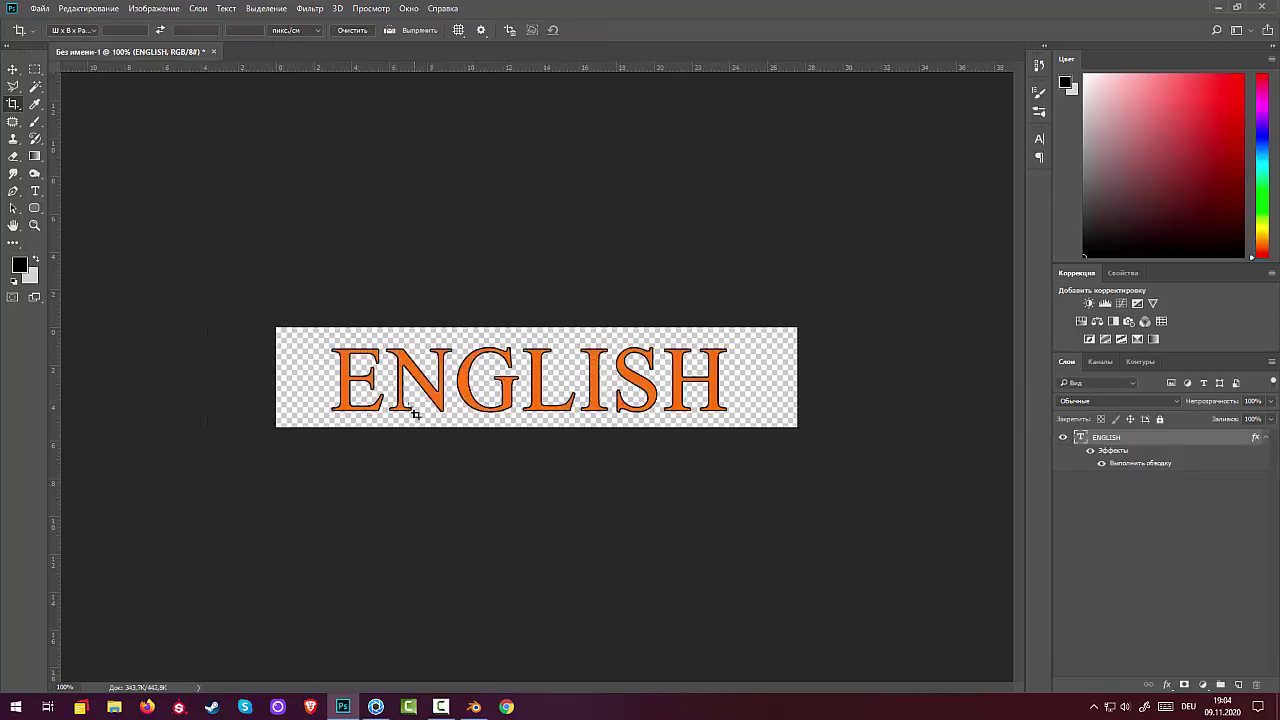
Enlarge the ENGLISH text to about 63.31 mm and move it slightly so it fits within the cropped canvas
click(36, 193)
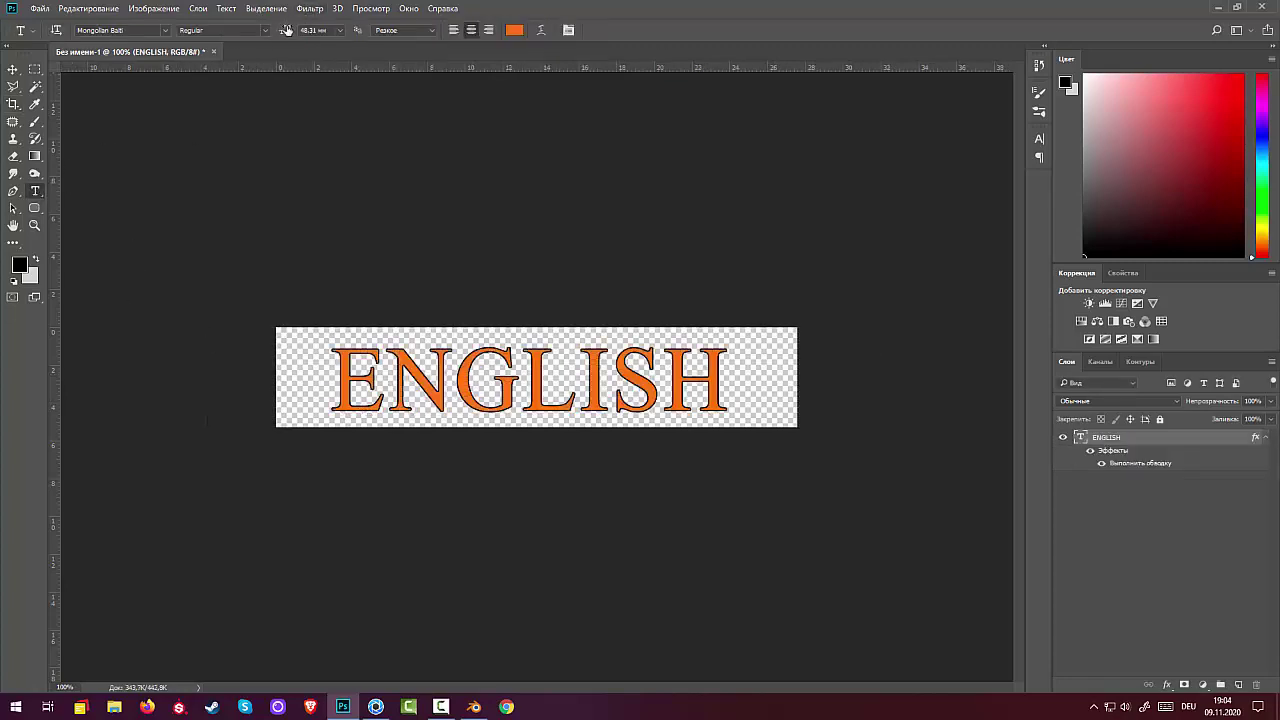
click(303, 31)
scroll(303, 31, up, 20)
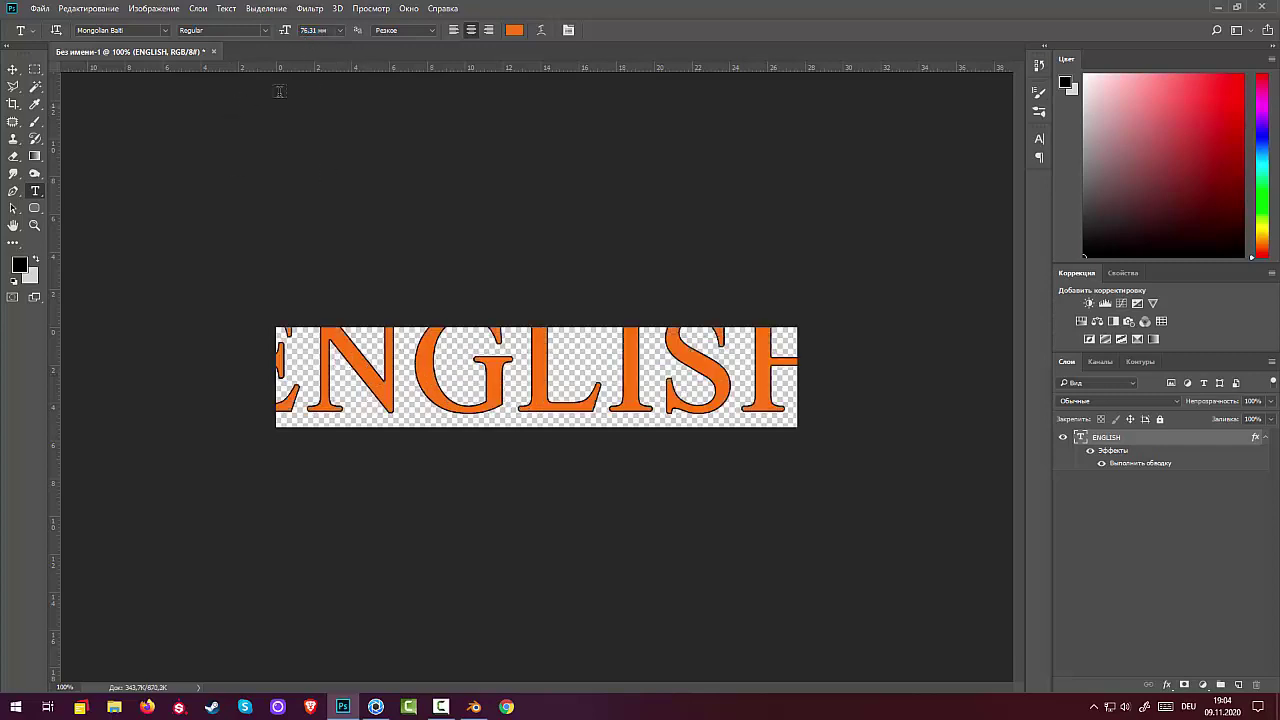
mouse_move(286, 35)
mouse_down()
mouse_move(274, 38)
mouse_move(287, 44)
mouse_up()
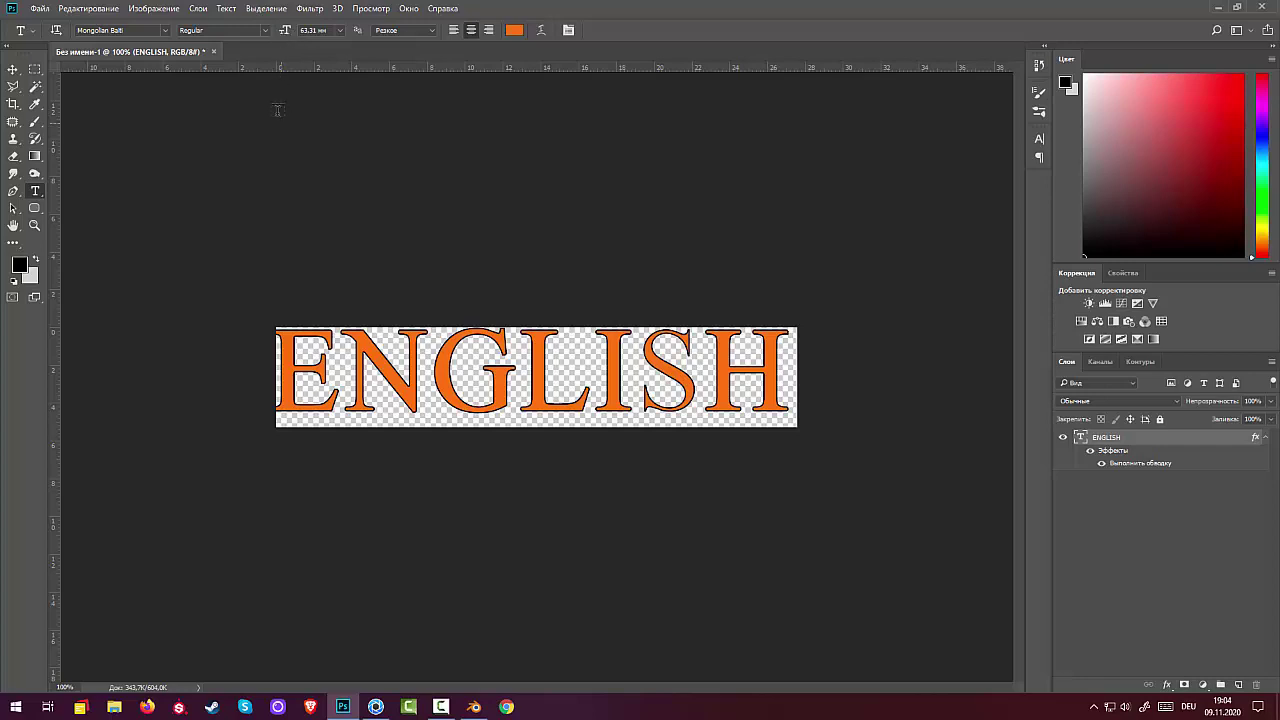
click(13, 70)
drag(544, 410, 552, 414)
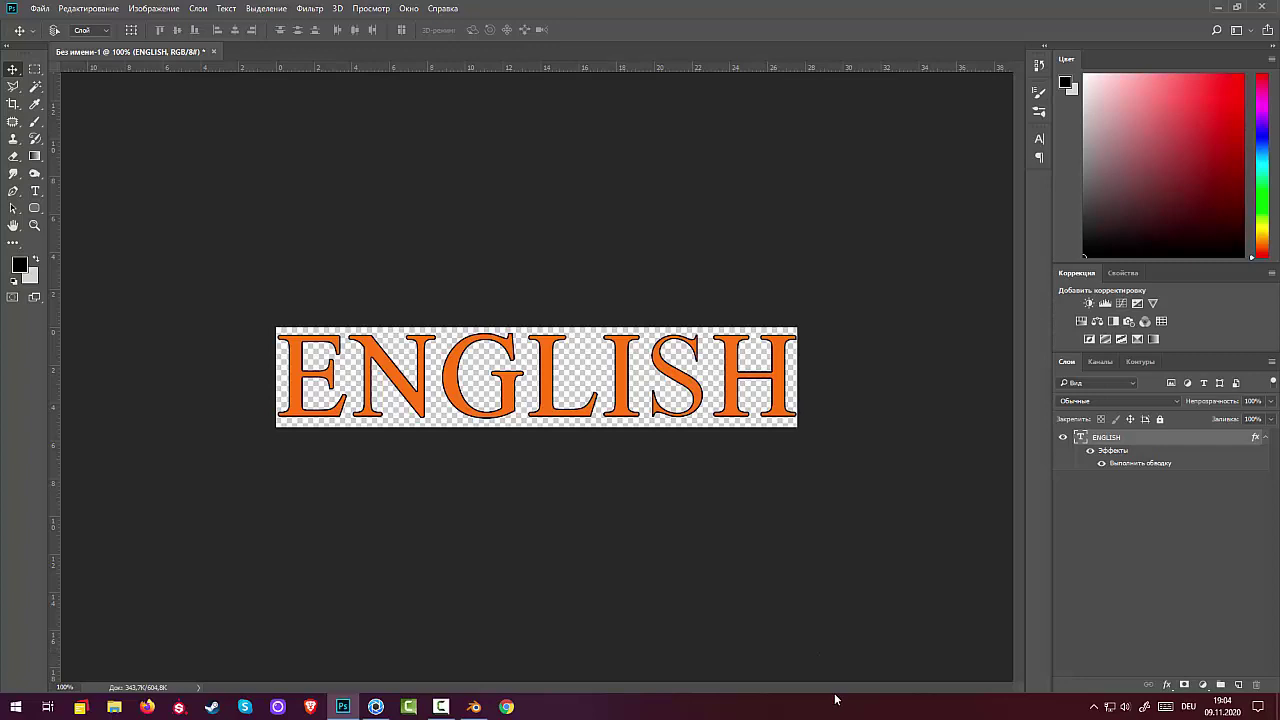
Save the image for the web in PNG-8 format with transparency
key(ctrl+alt+shift+s)
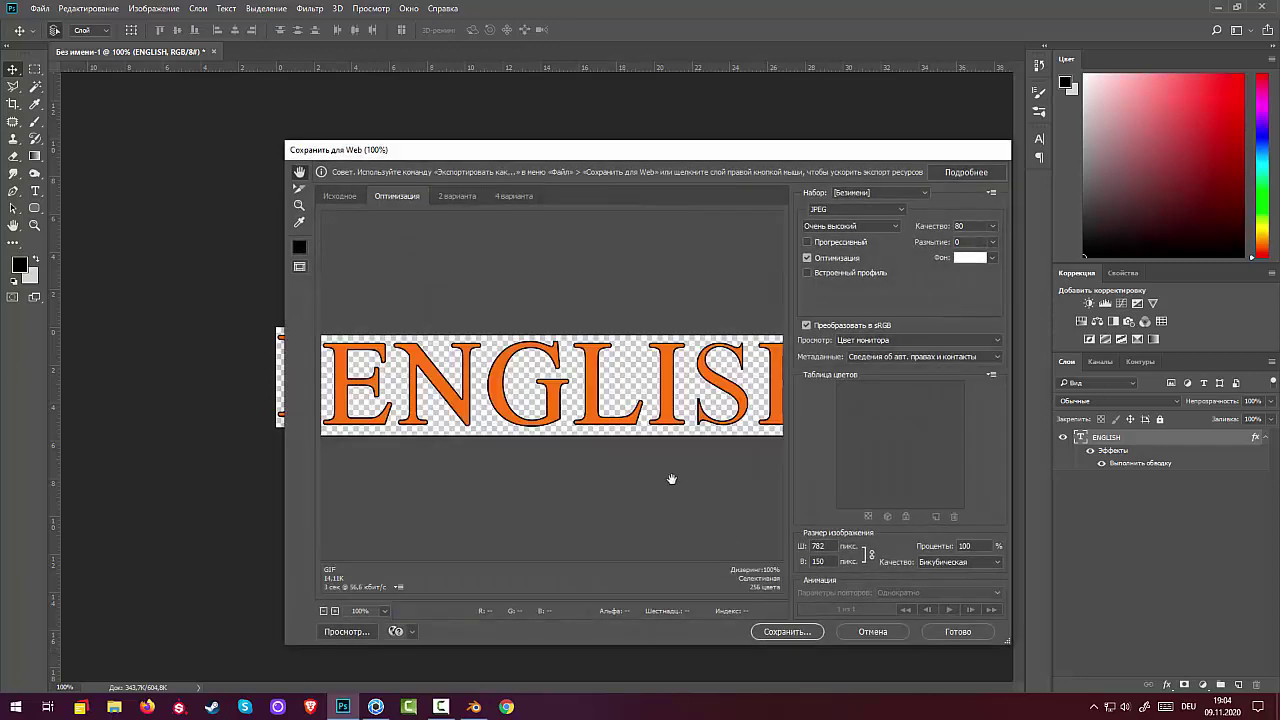
click(830, 211)
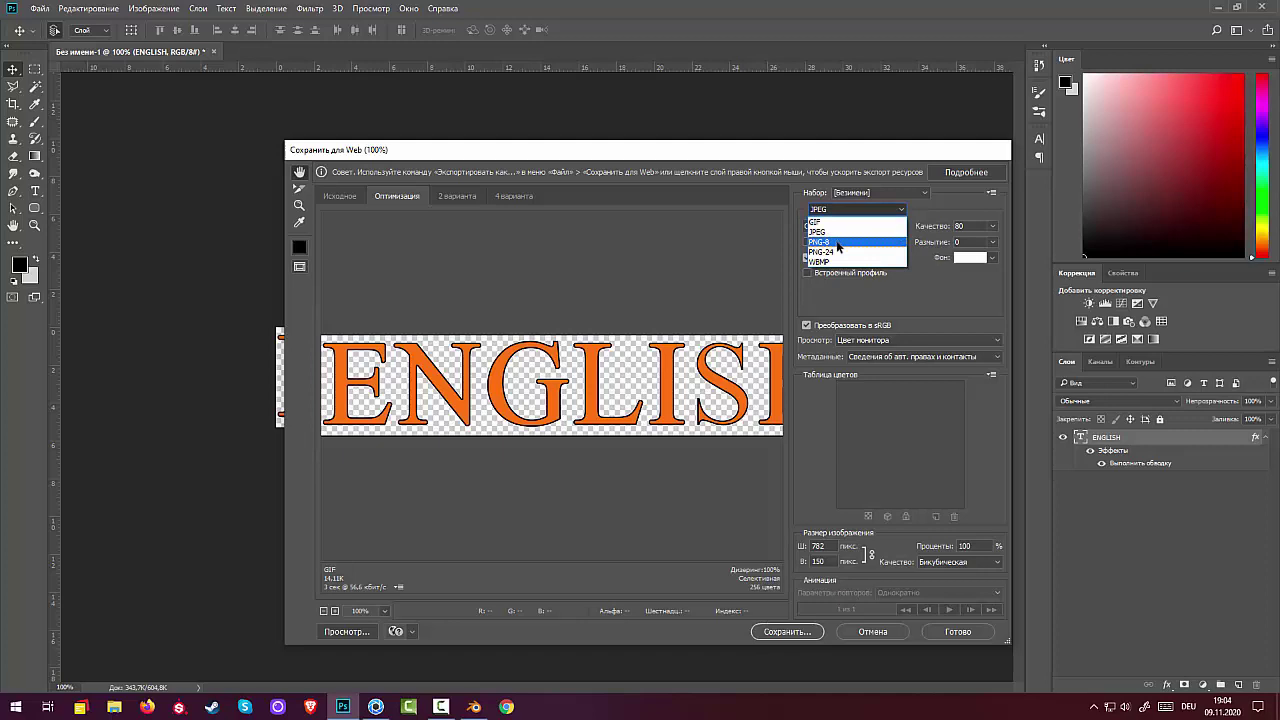
click(838, 243)
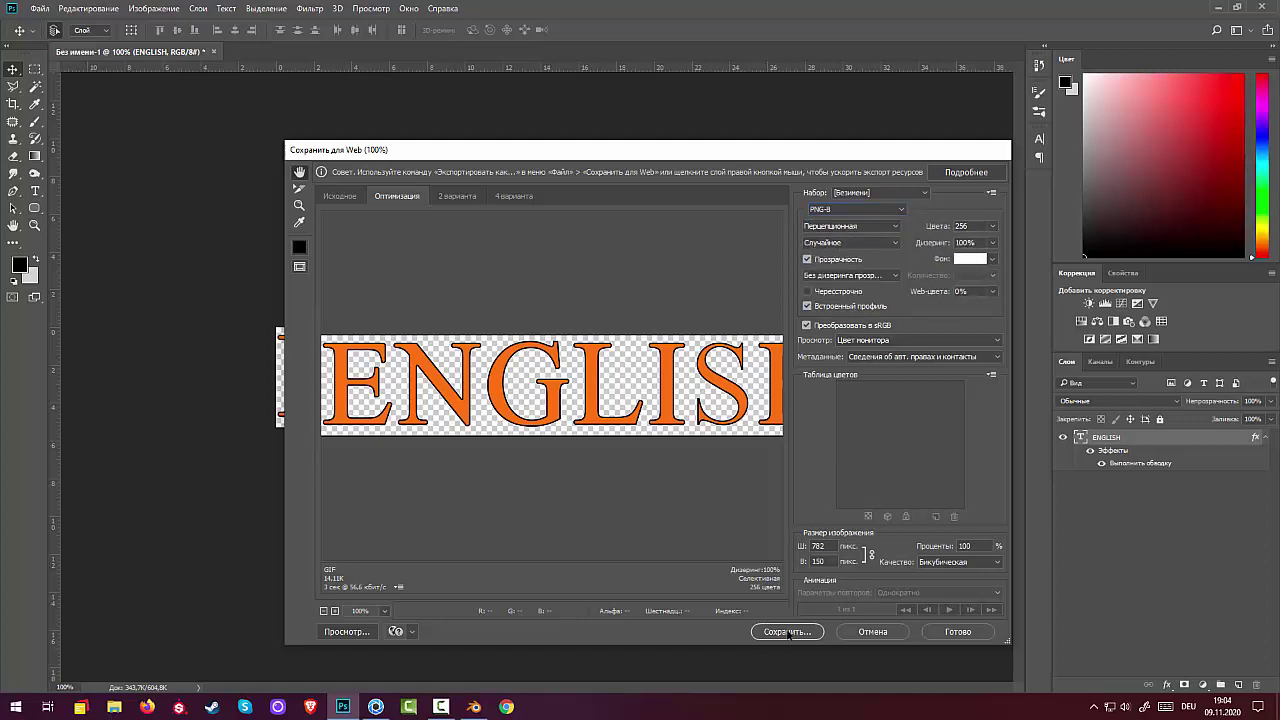
click(787, 631)
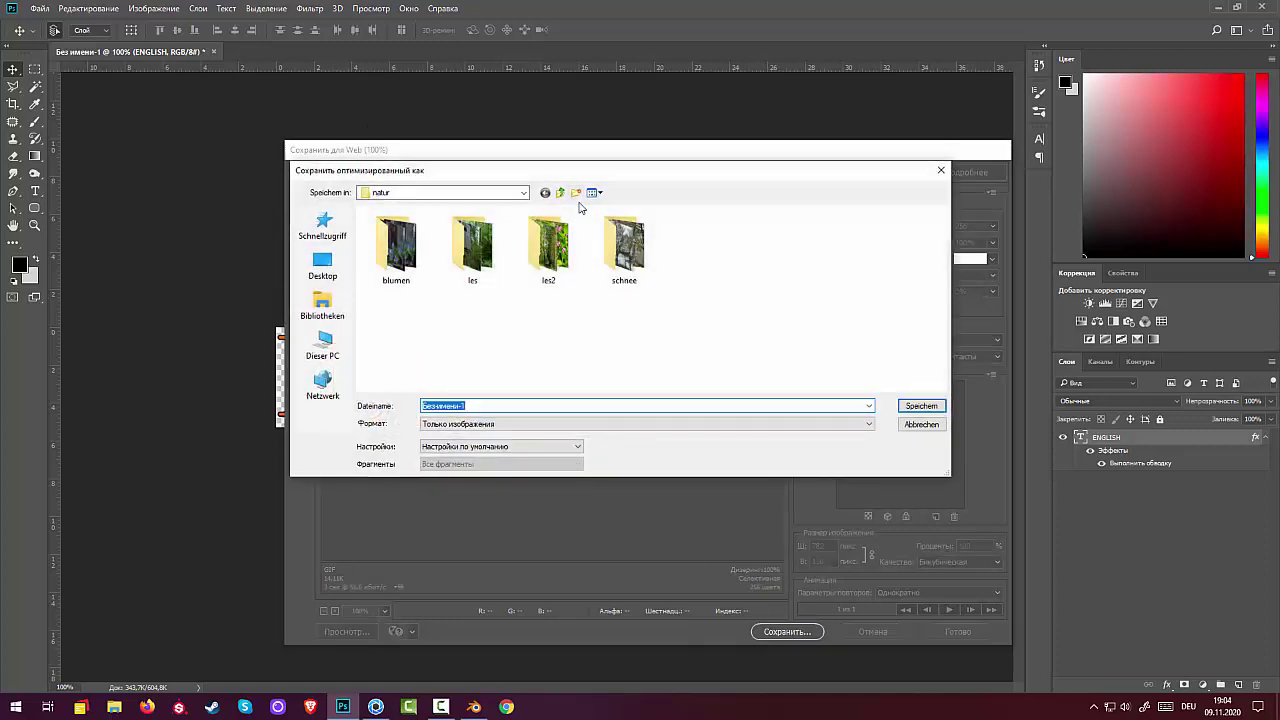
Save the PNG under the name english in the 05texture folder inside Blender on drive D
click(560, 192)
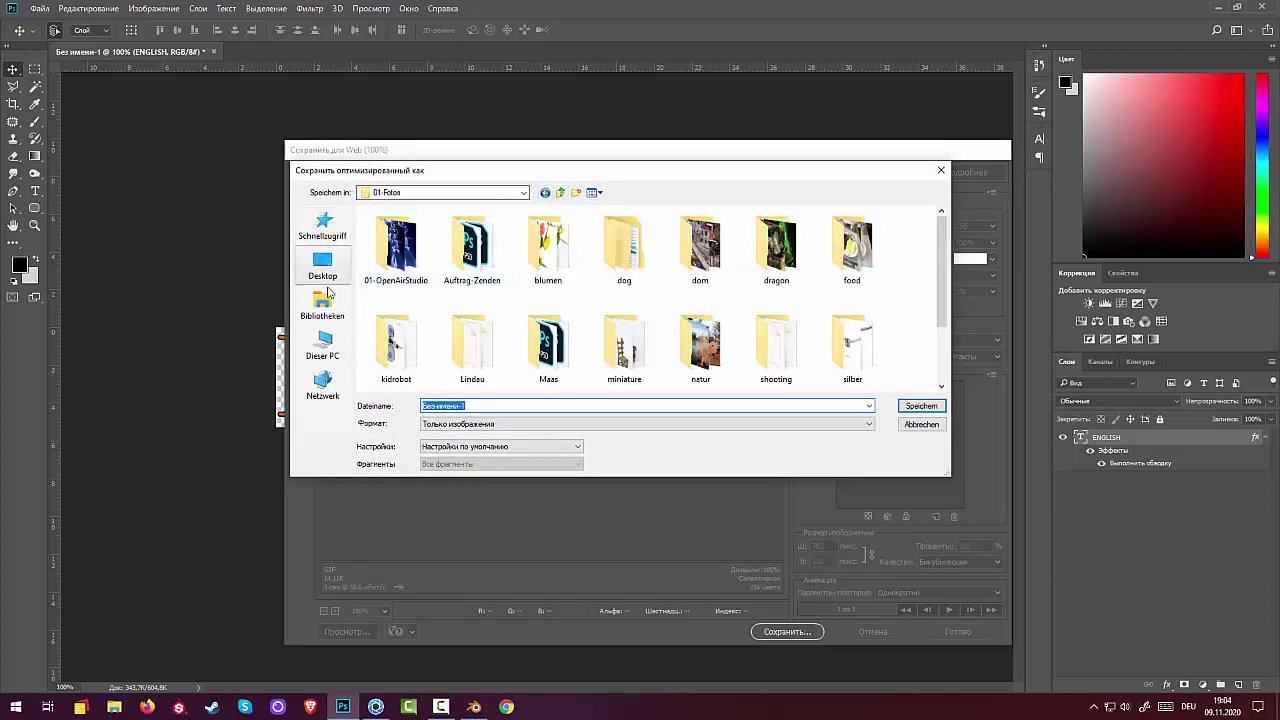
click(322, 345)
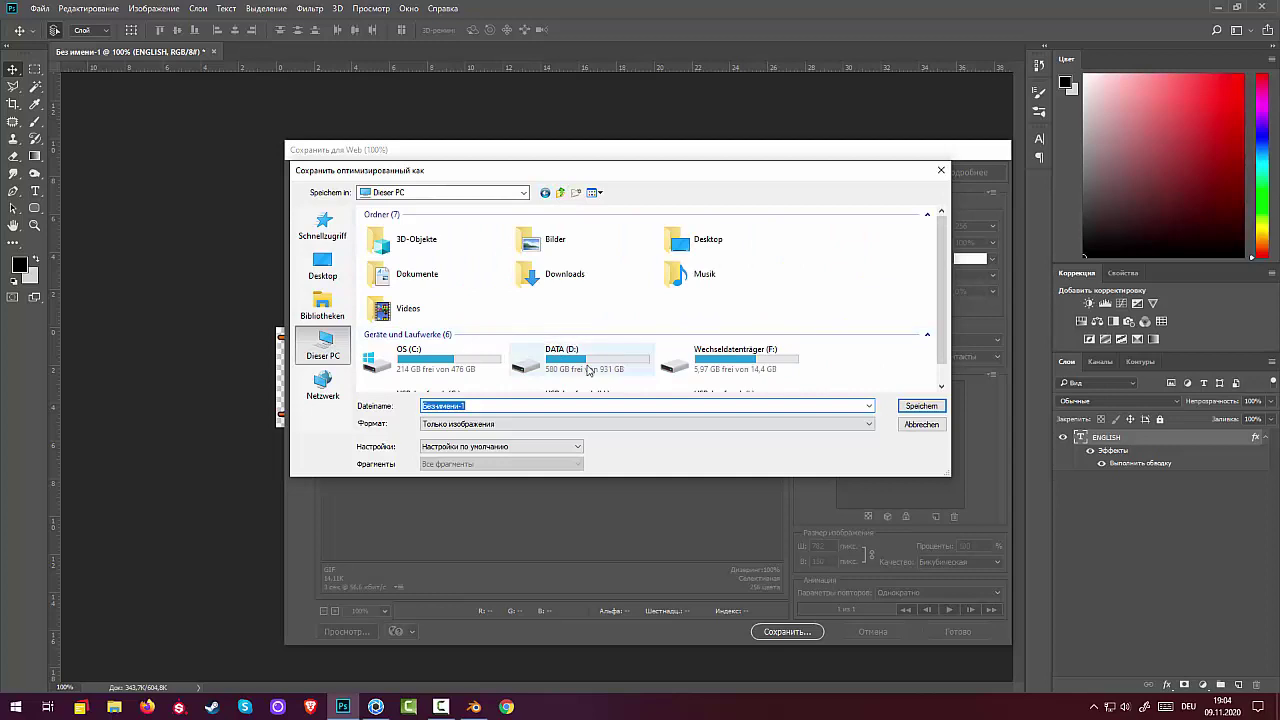
double_click(589, 370)
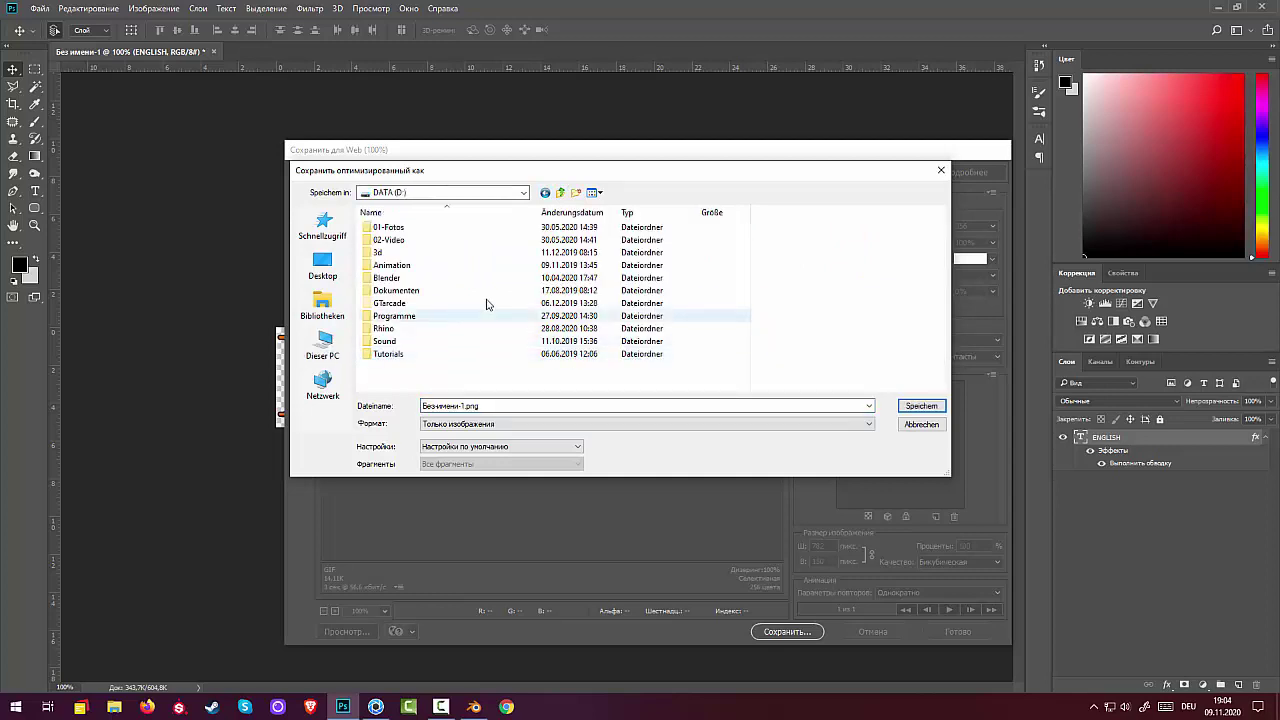
double_click(388, 278)
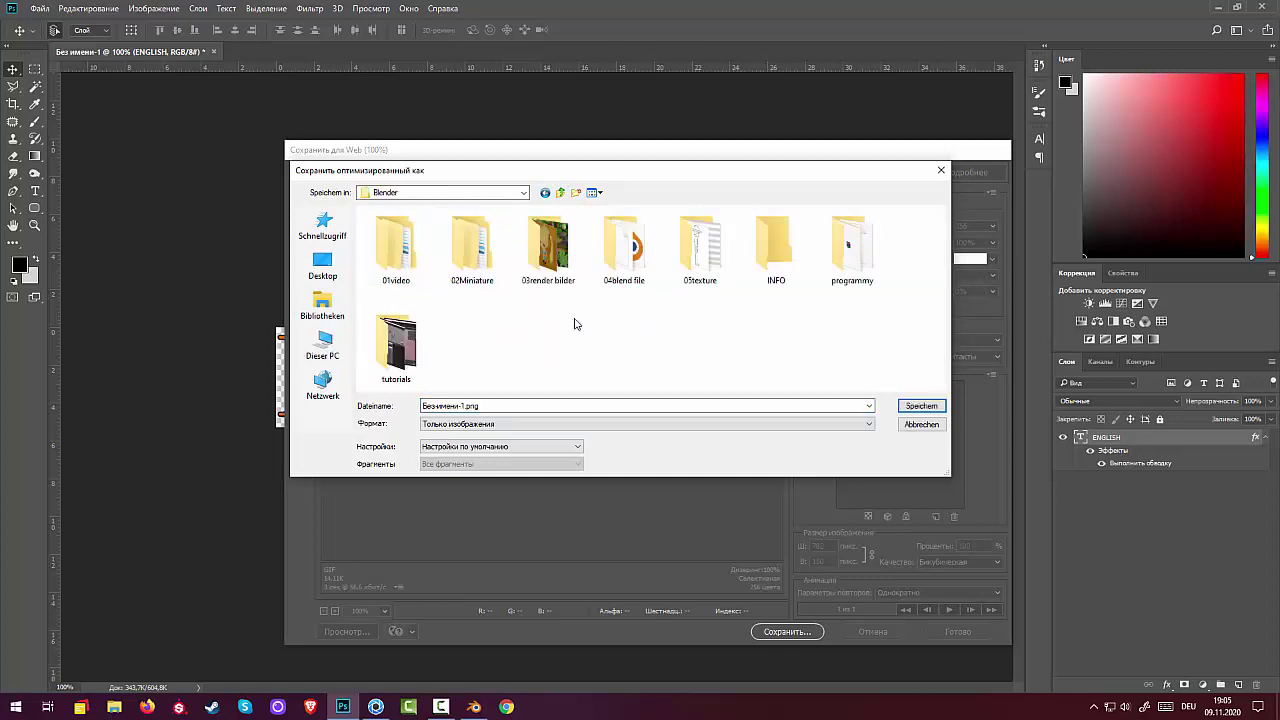
double_click(700, 254)
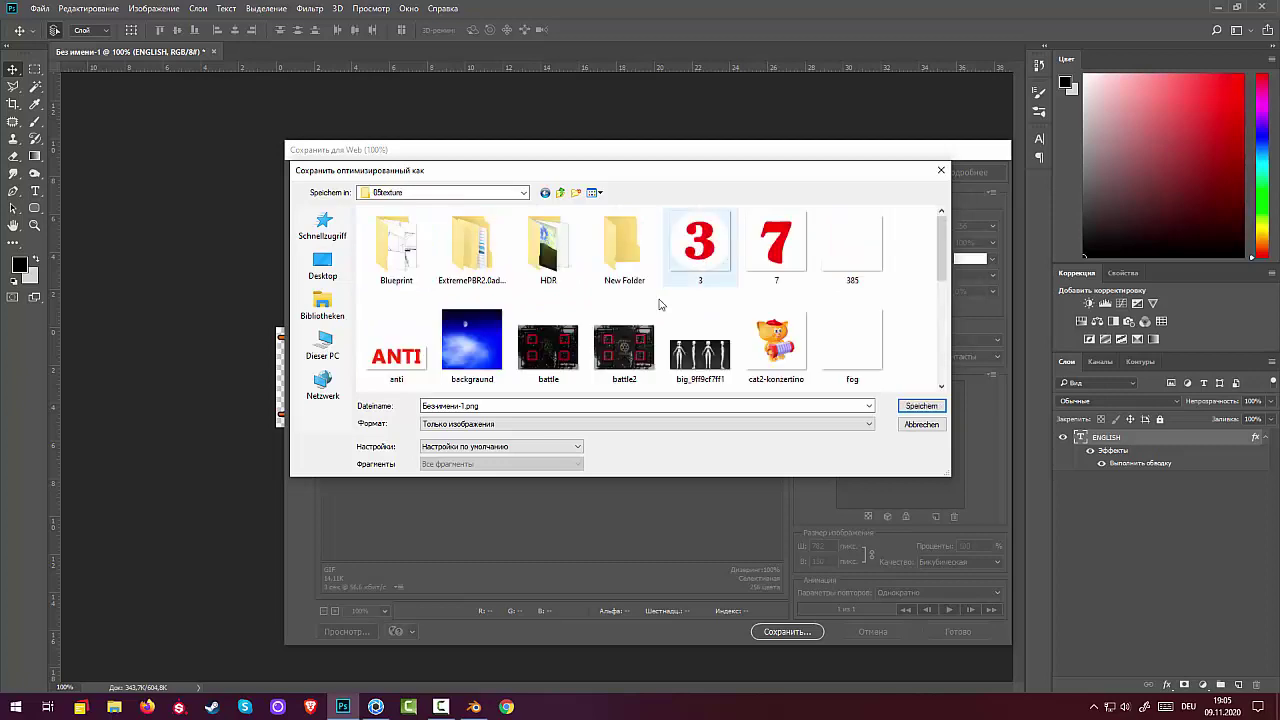
double_click(457, 407)
click(461, 406)
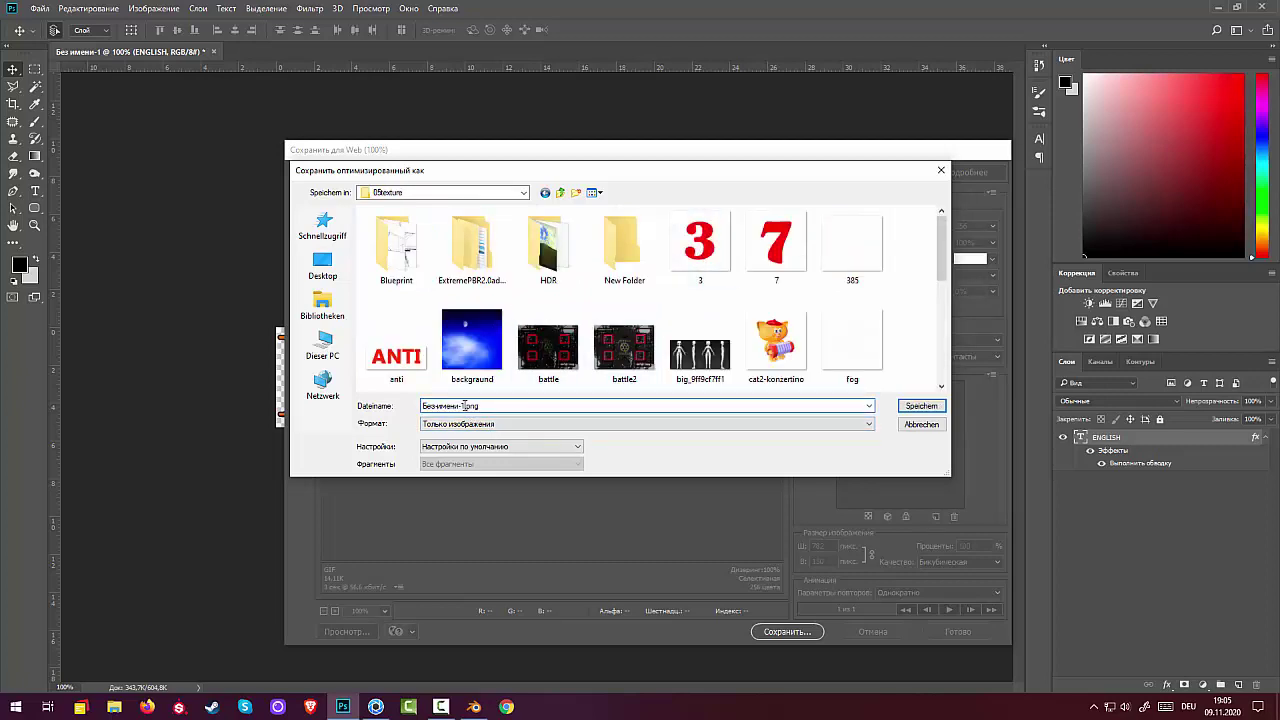
drag(466, 406, 422, 406)
text(en)
text(glish)
key(Return)
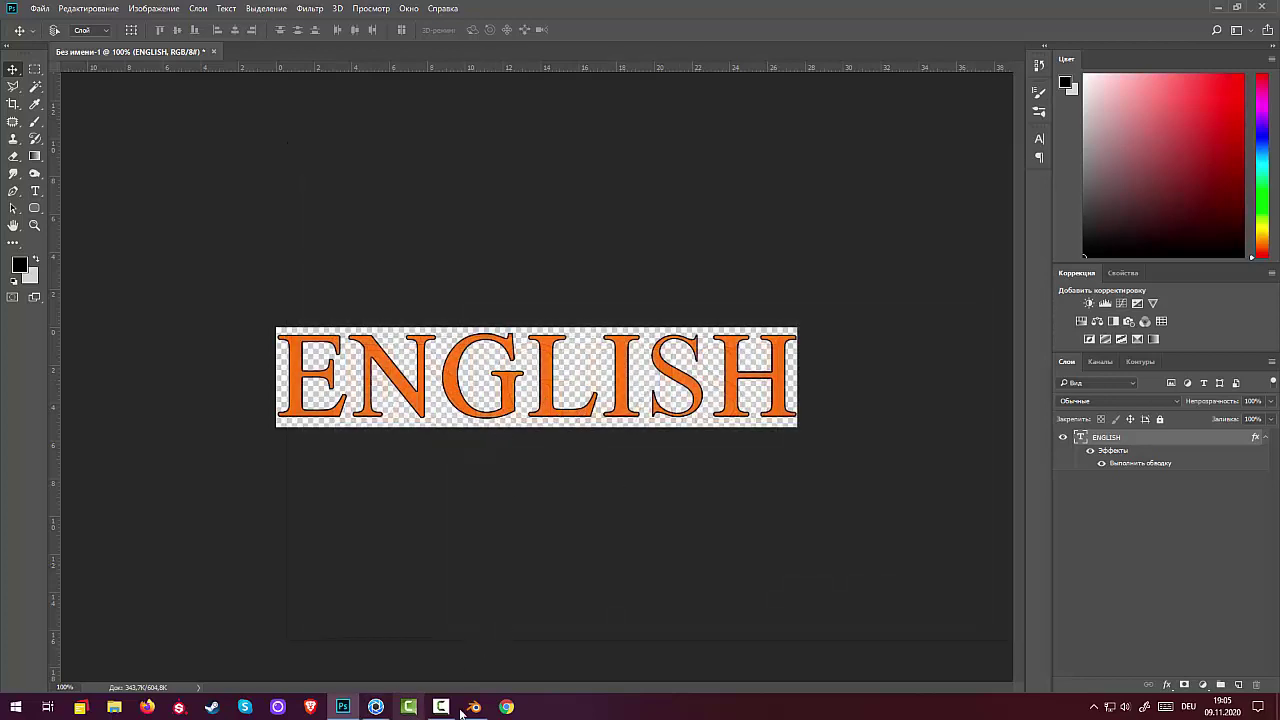
Switch to Blender and save the book project over book.blend in the 04blend file folder
click(474, 707)
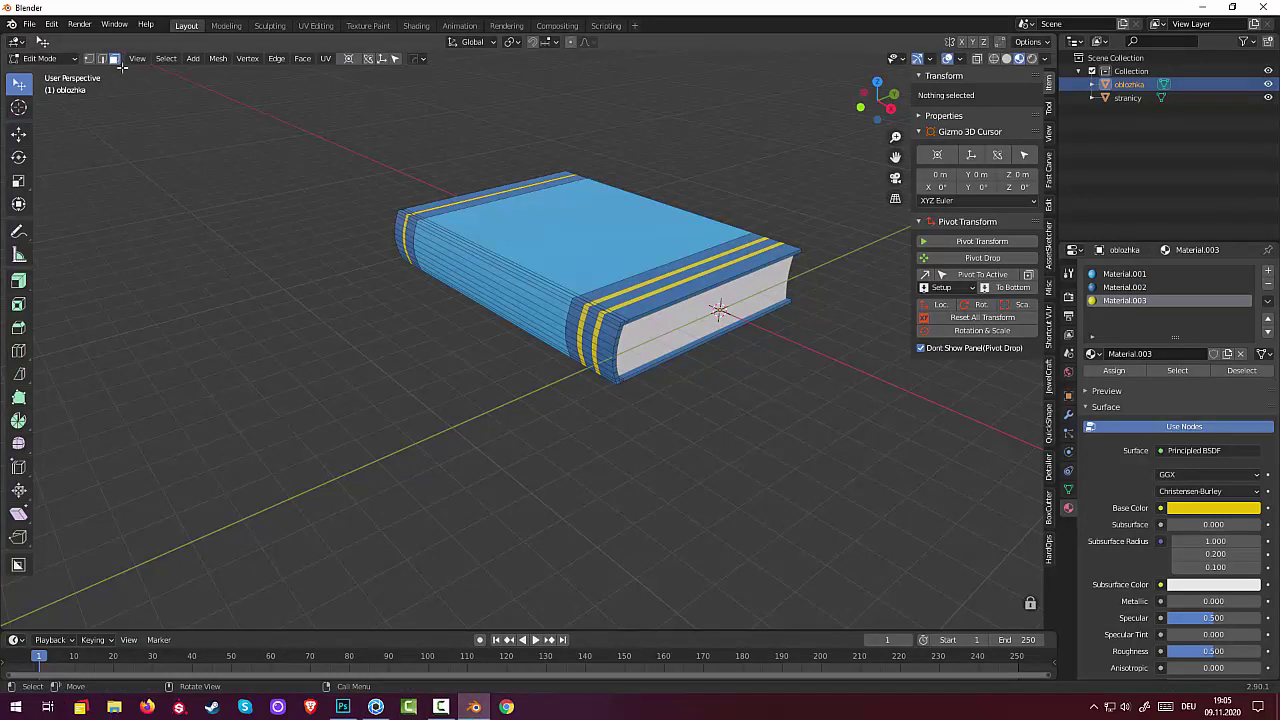
click(29, 25)
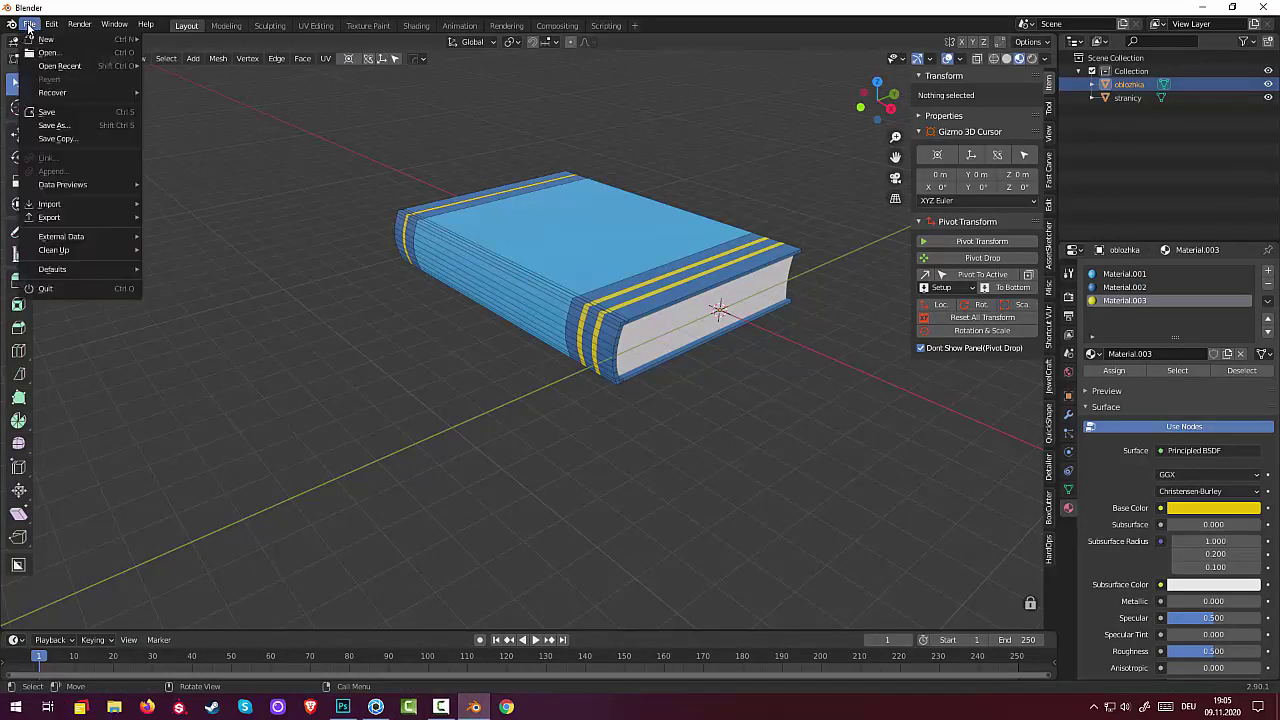
click(60, 126)
click(618, 258)
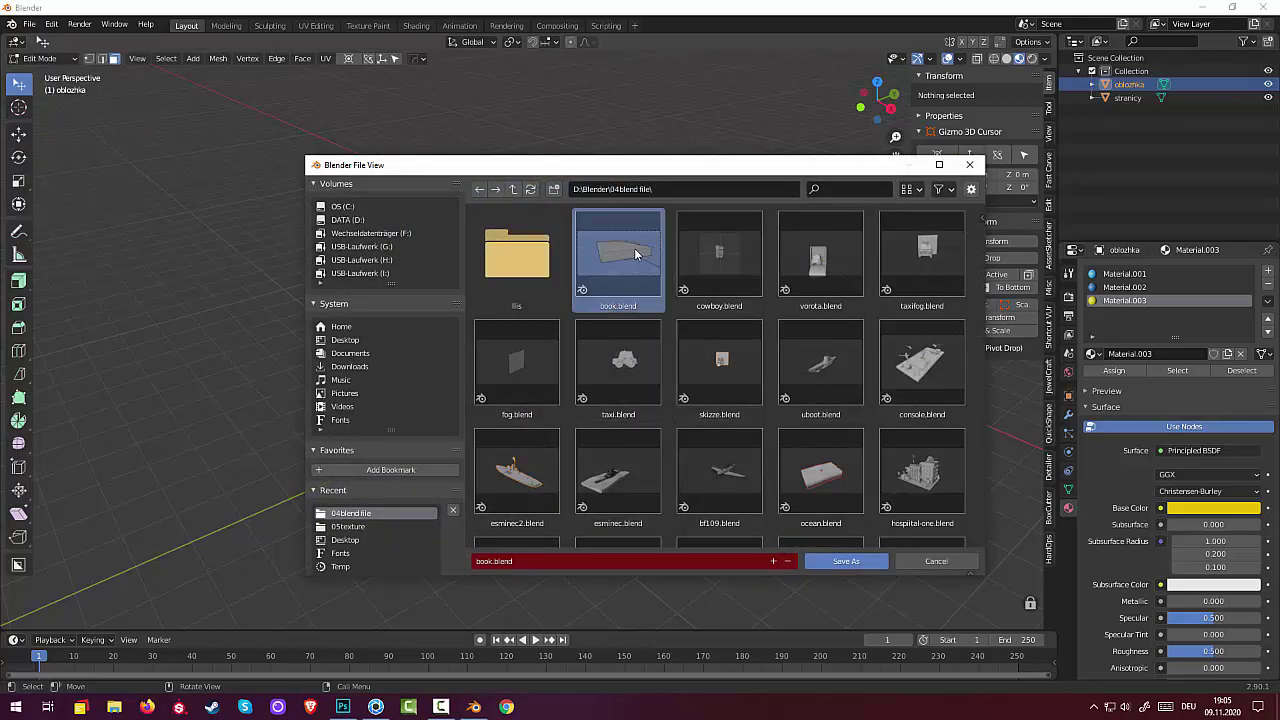
click(846, 562)
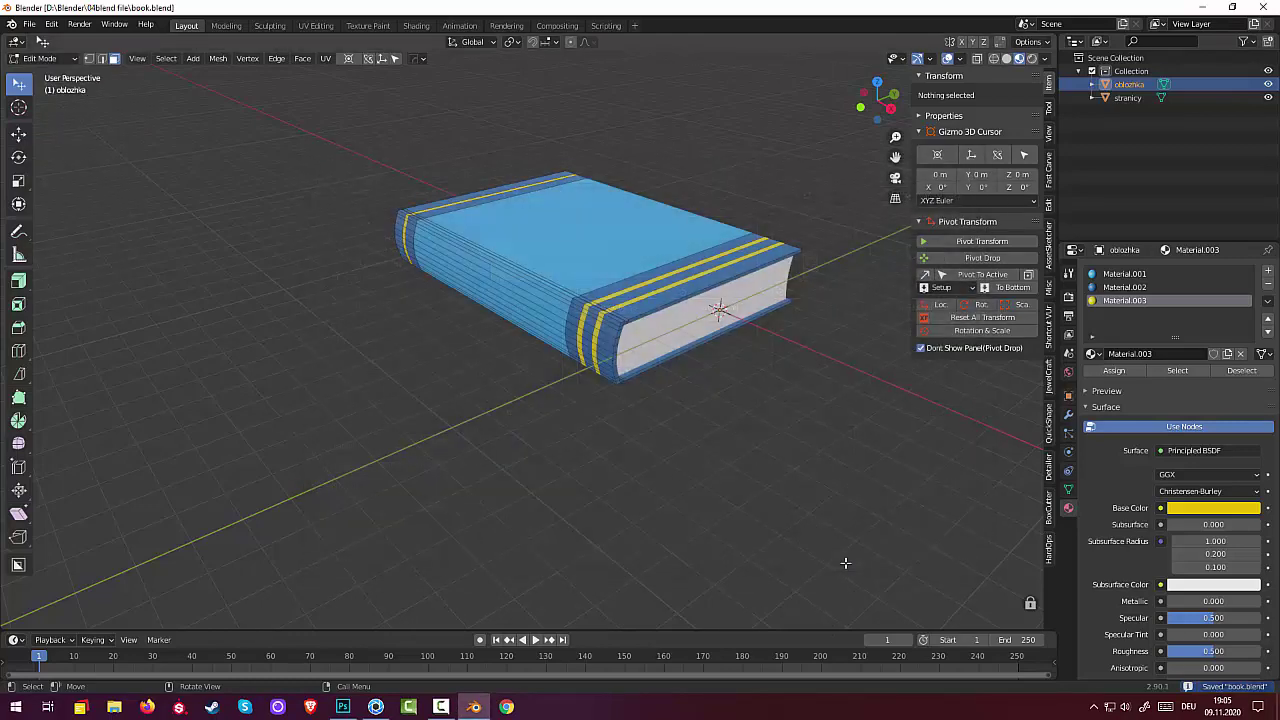
Export the book as Wavefront book.obj to the 04blend file folder, including Objects as OBJ Groups and Material Groups
click(29, 24)
mouse_move(63, 217)
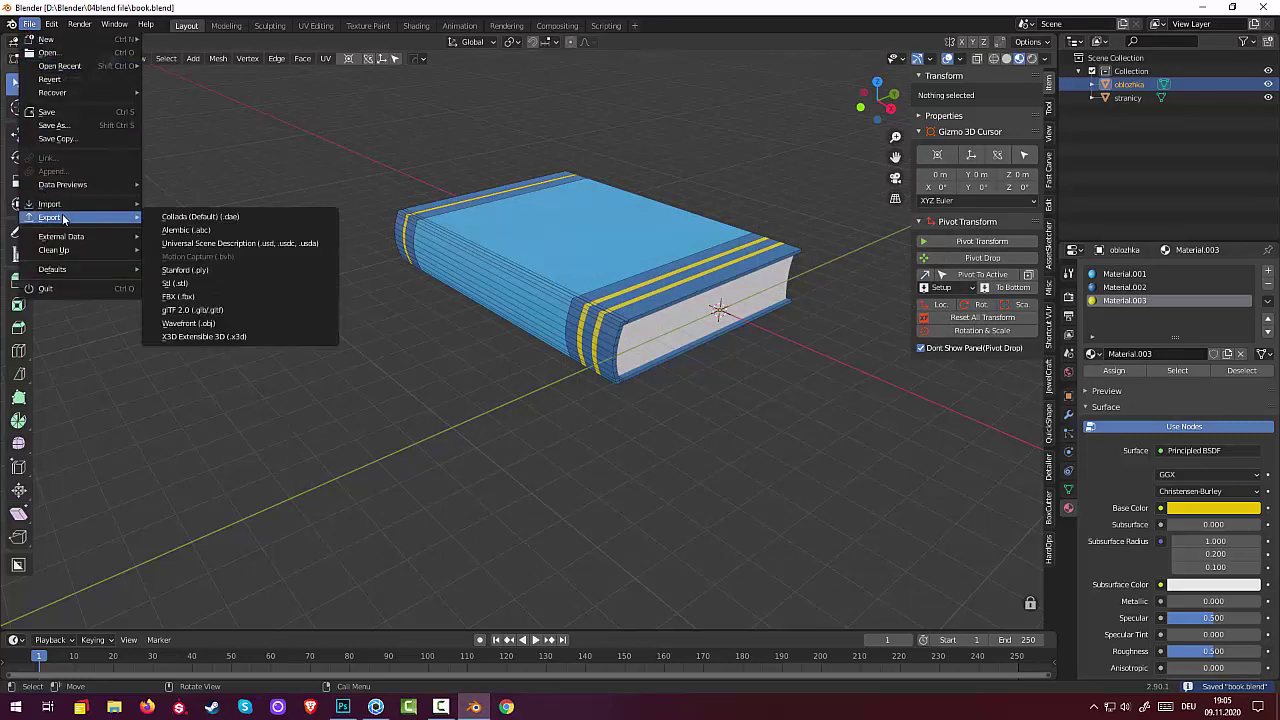
click(211, 324)
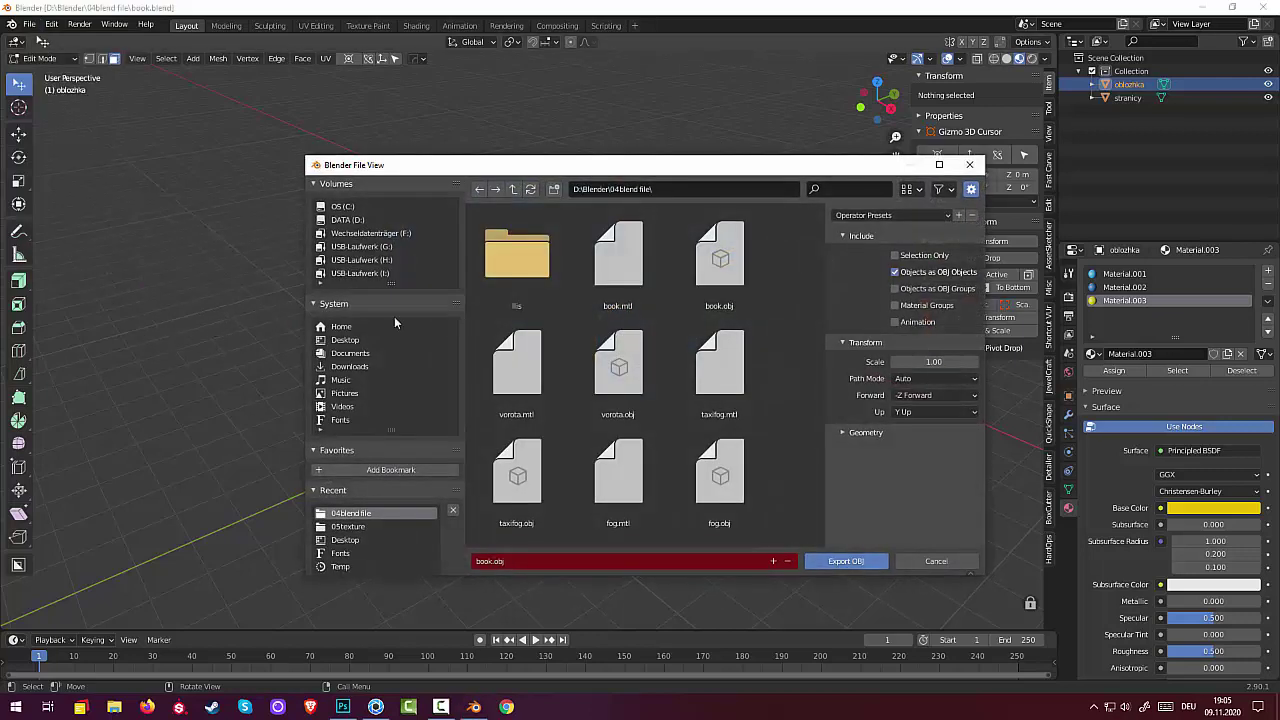
click(896, 289)
click(897, 306)
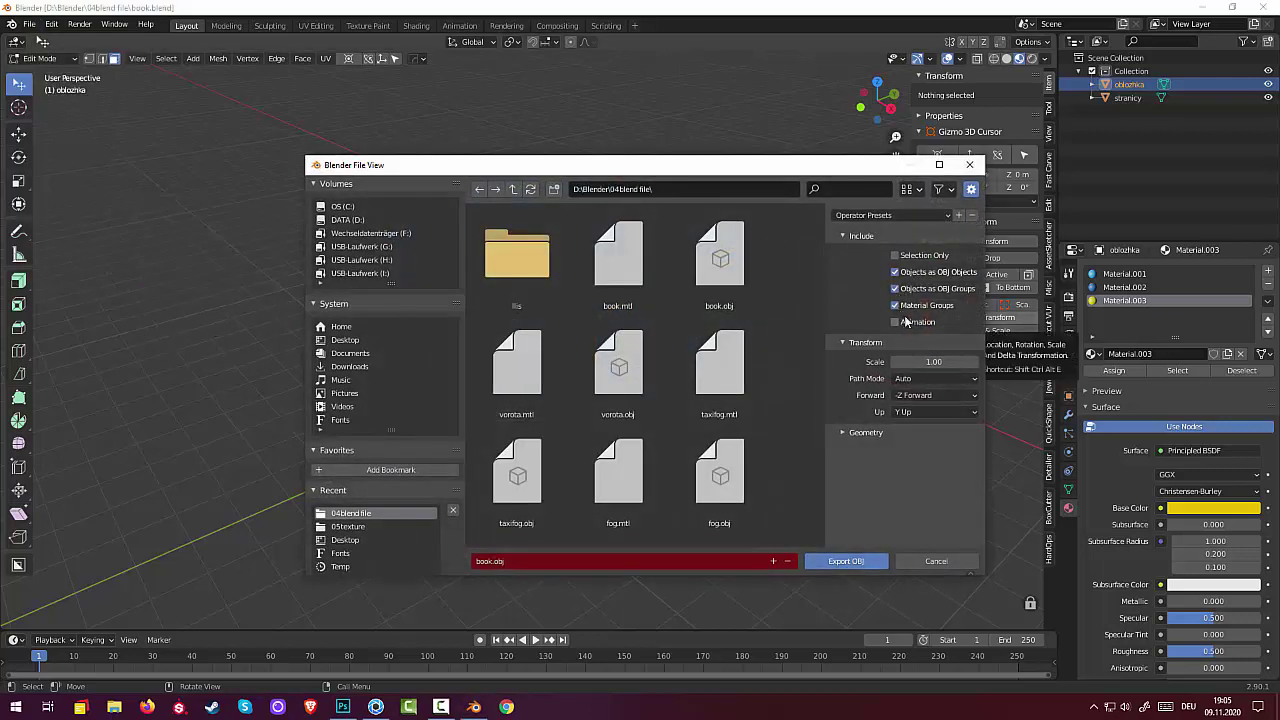
click(847, 561)
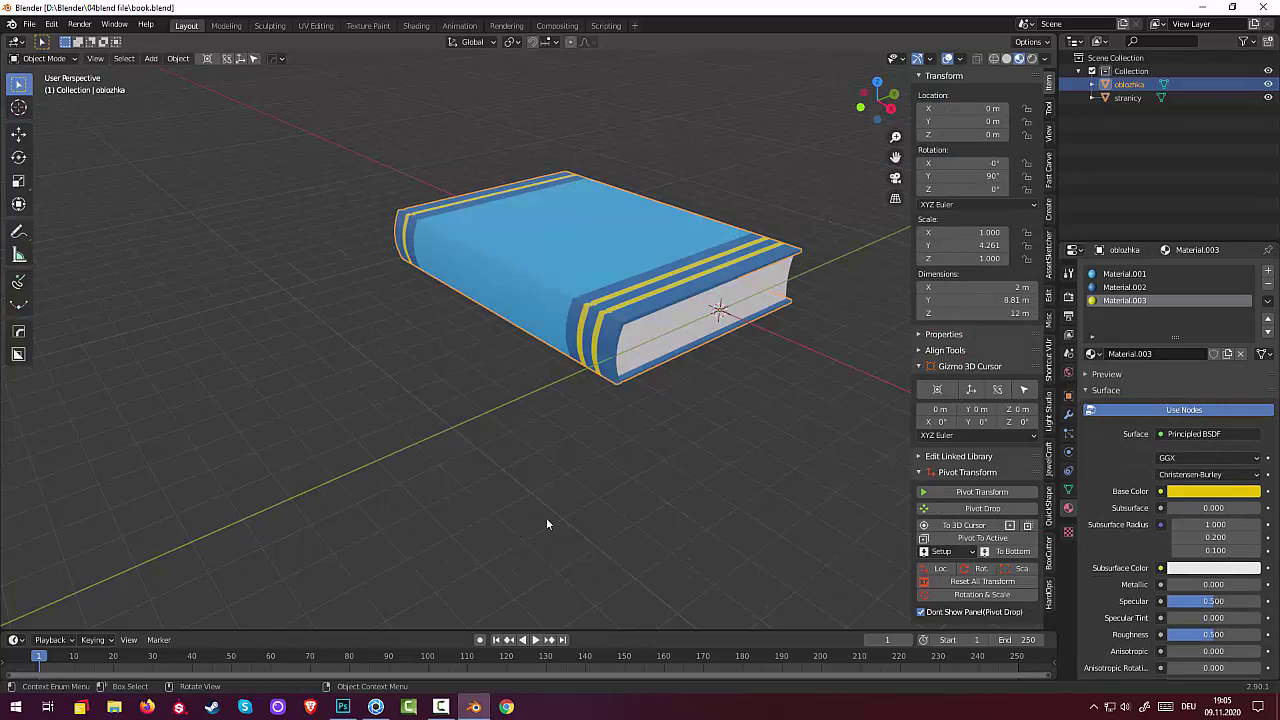
Switch to KeyShot and start a new scene, discarding the changes to the old one
click(376, 706)
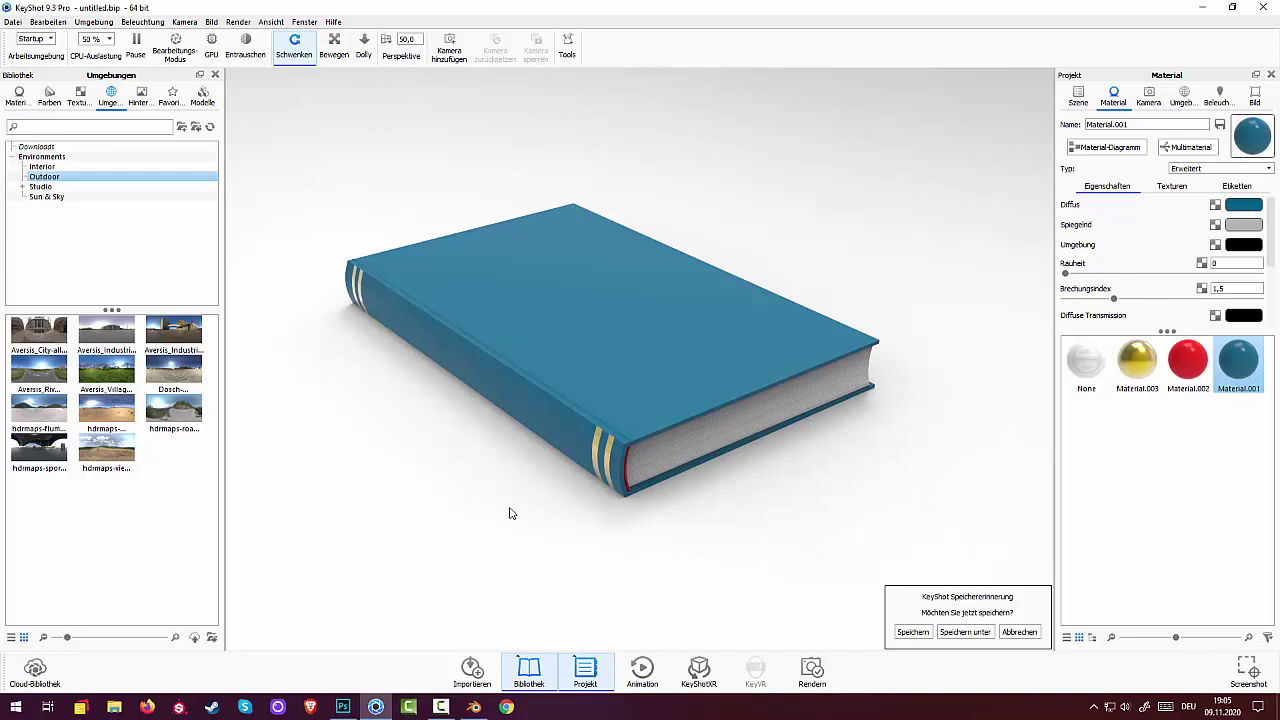
click(13, 22)
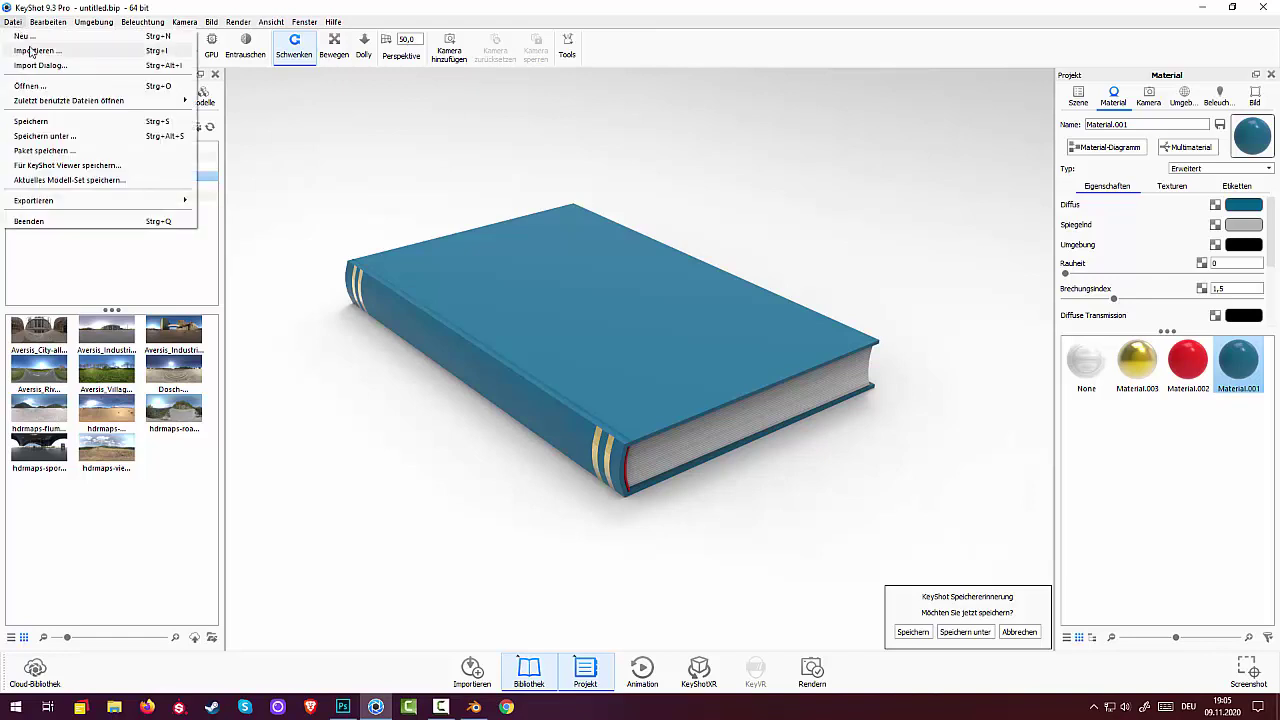
click(22, 36)
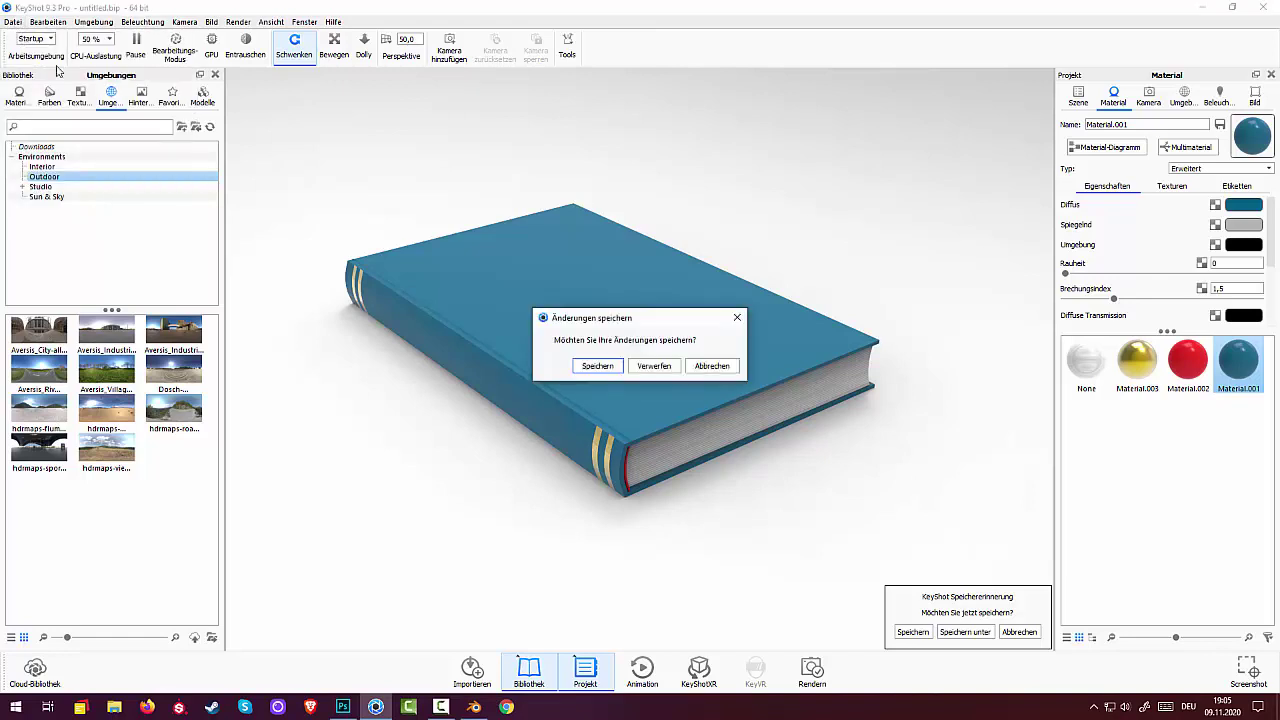
click(655, 366)
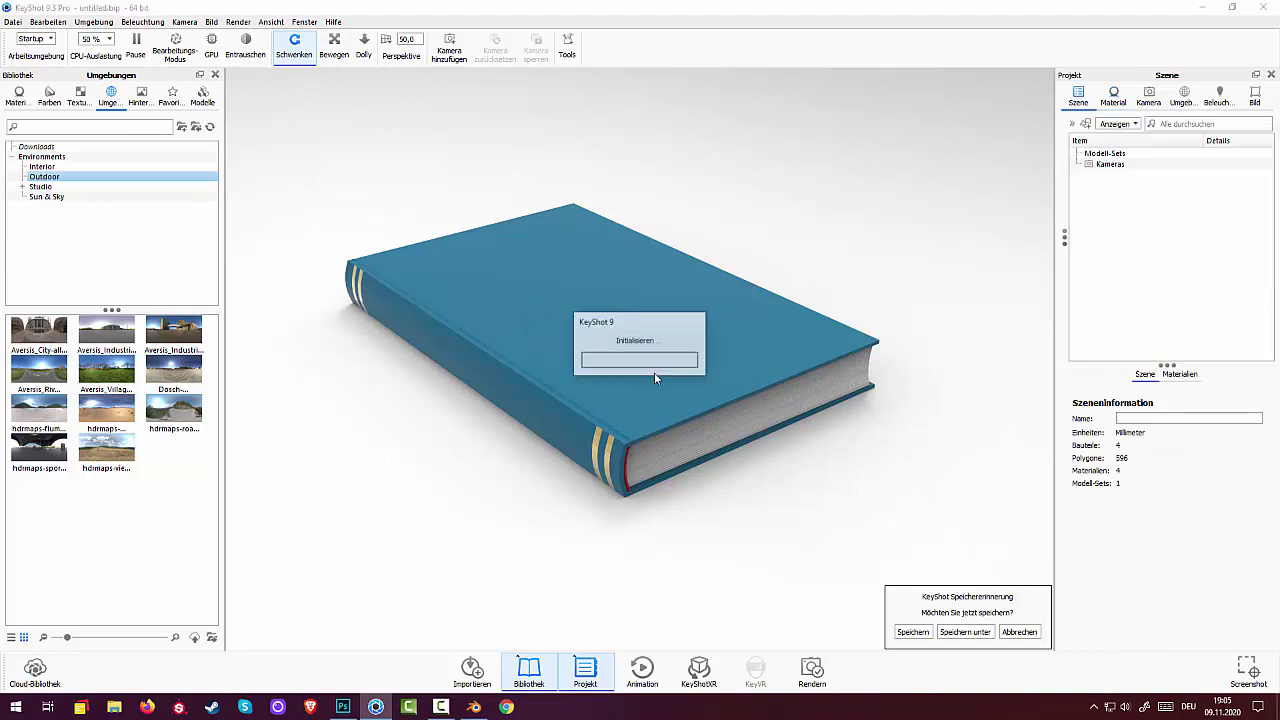
Import the book model from the 04blend file folder and turn it so the spine and page block face the camera
click(13, 22)
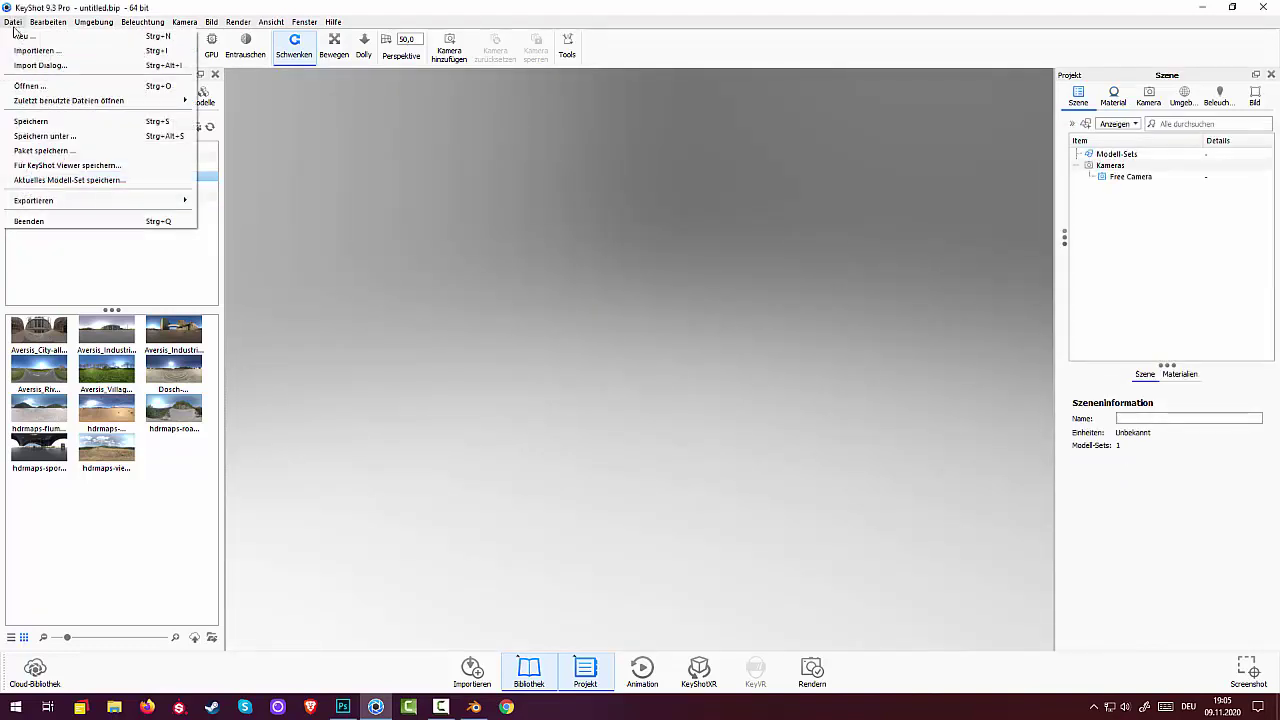
click(28, 50)
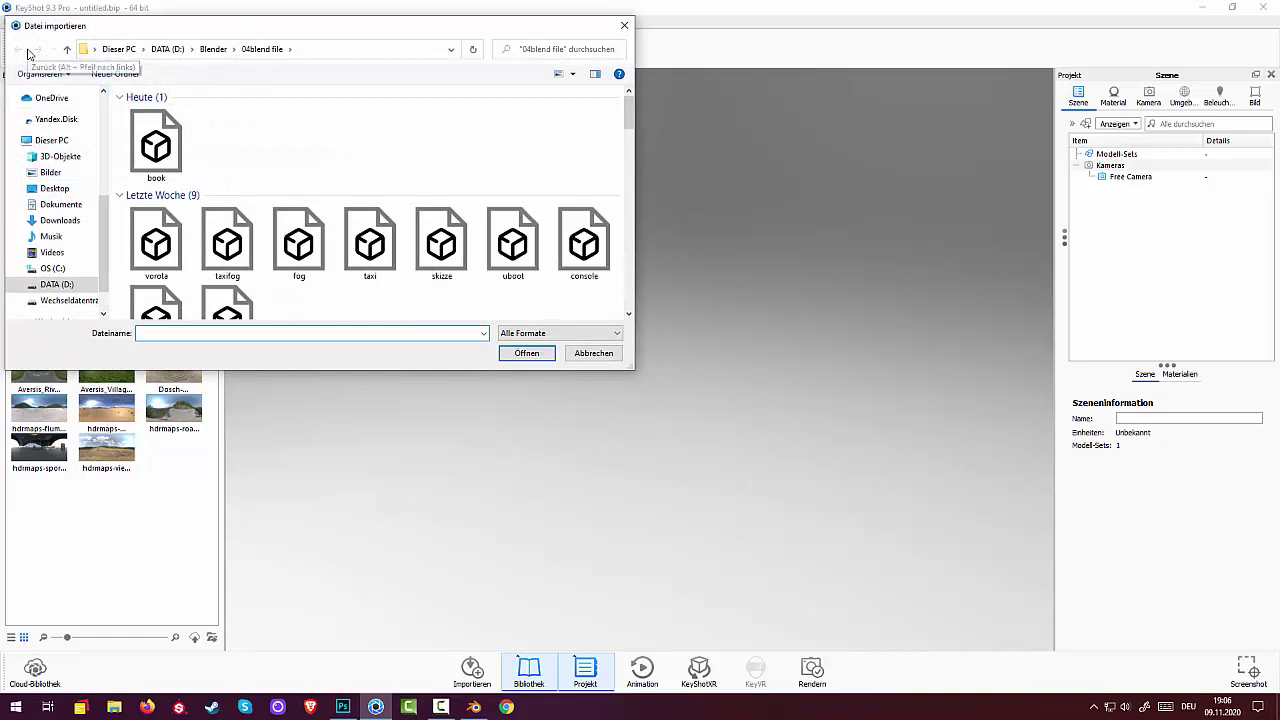
click(178, 152)
click(530, 355)
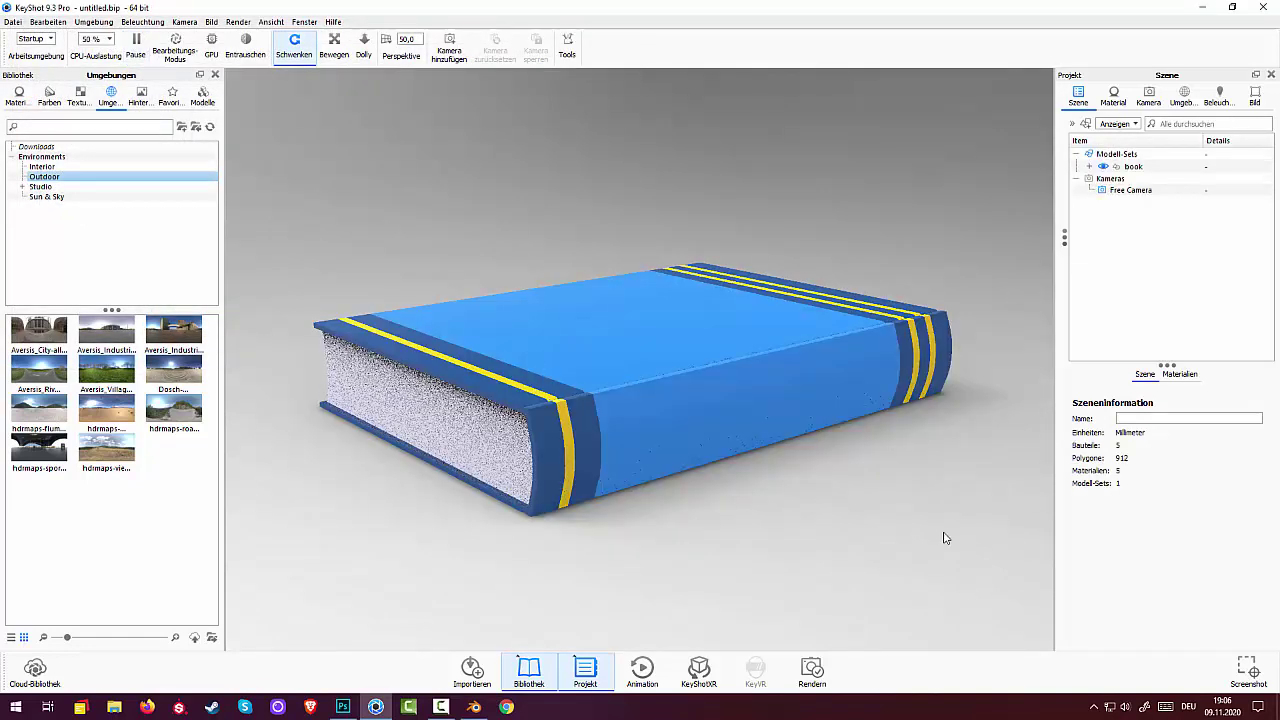
drag(894, 500, 636, 487)
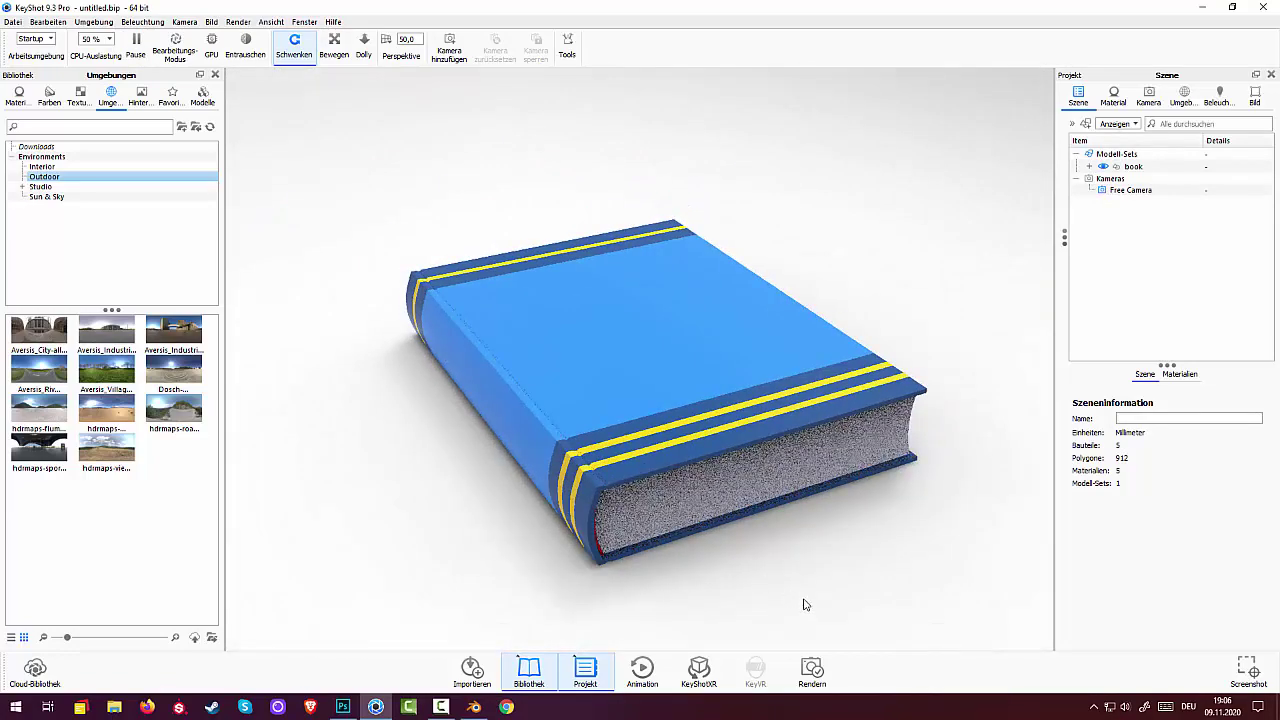
drag(828, 557, 811, 523)
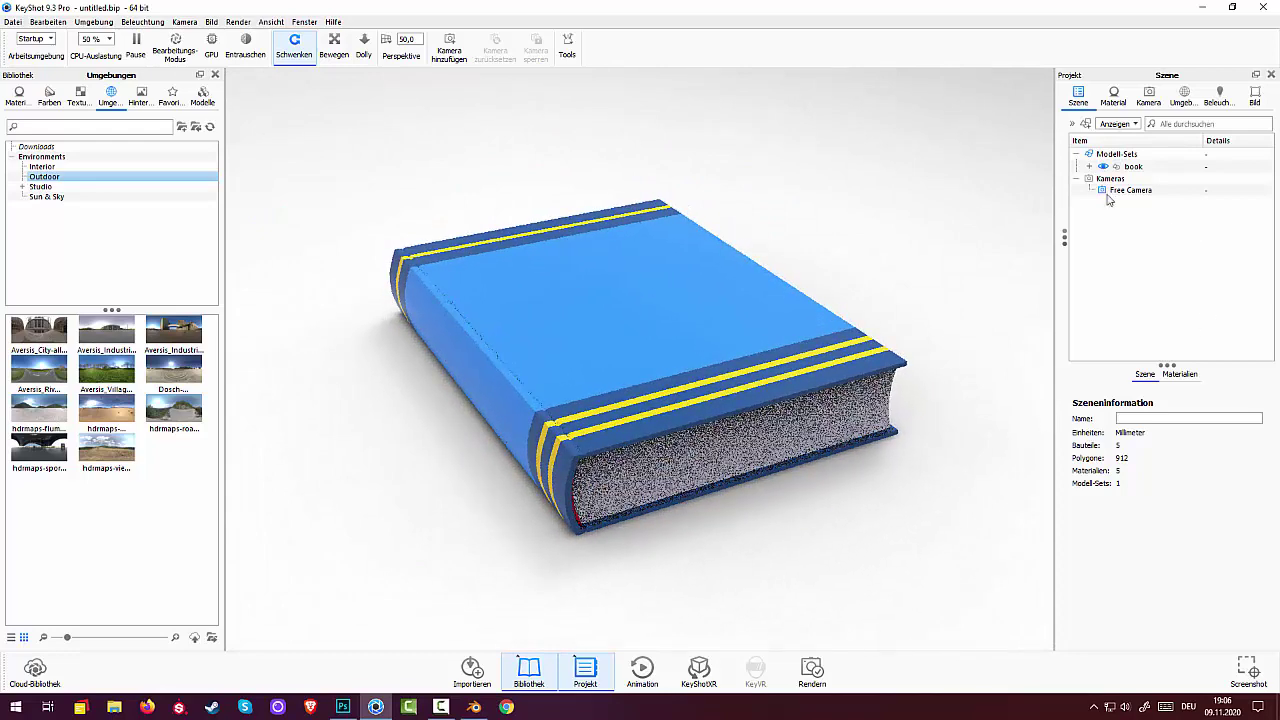
Load the buchstrifen image from the 05texture folder as the diffuse texture of the page block's Material.004
click(1089, 167)
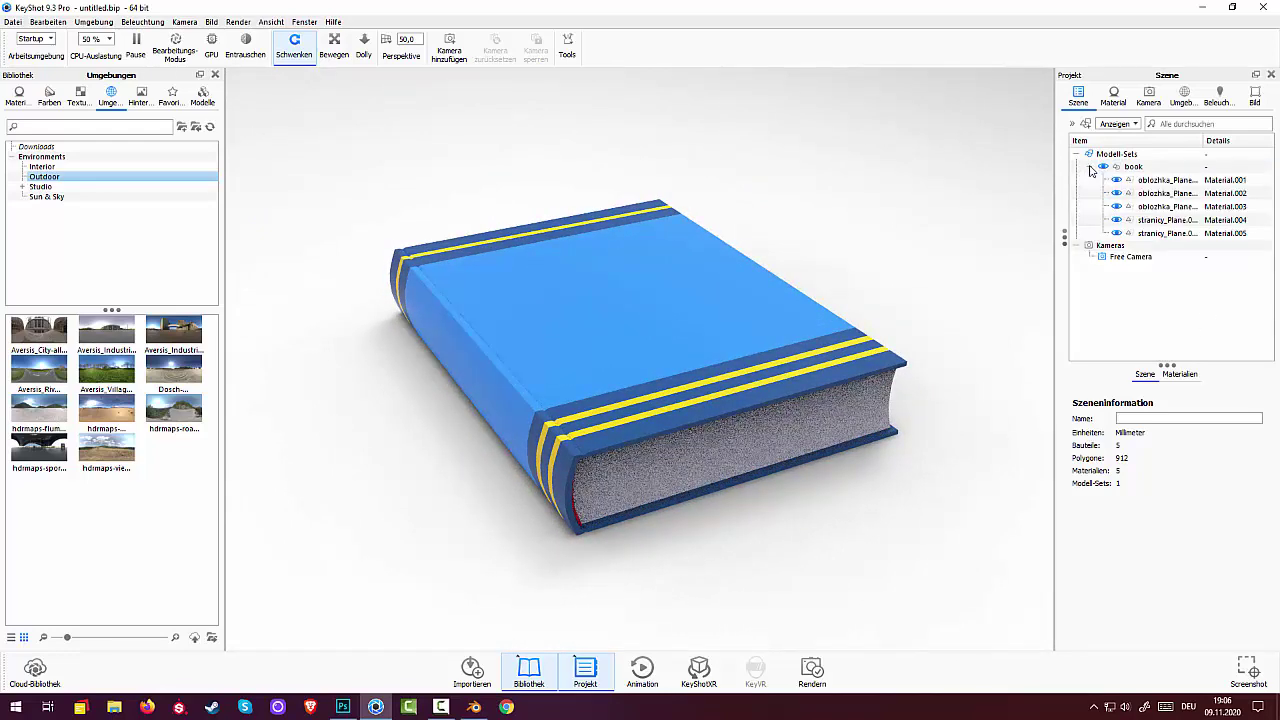
click(679, 470)
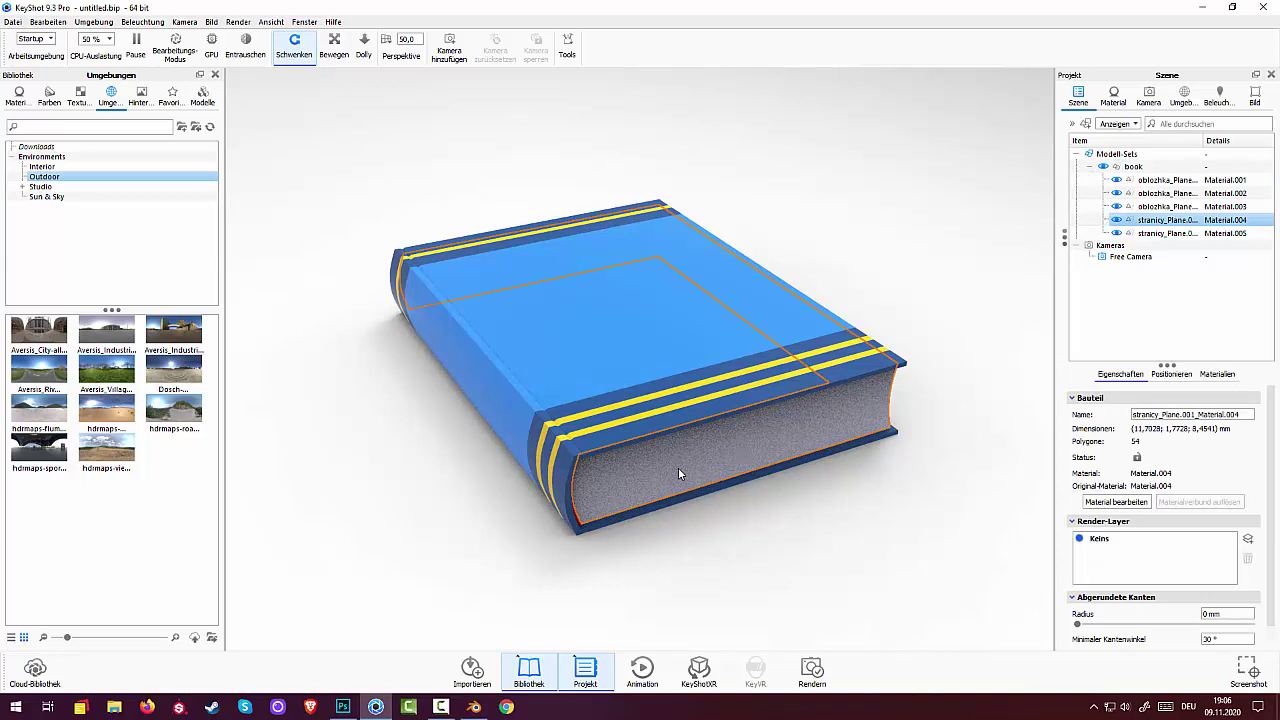
click(1114, 95)
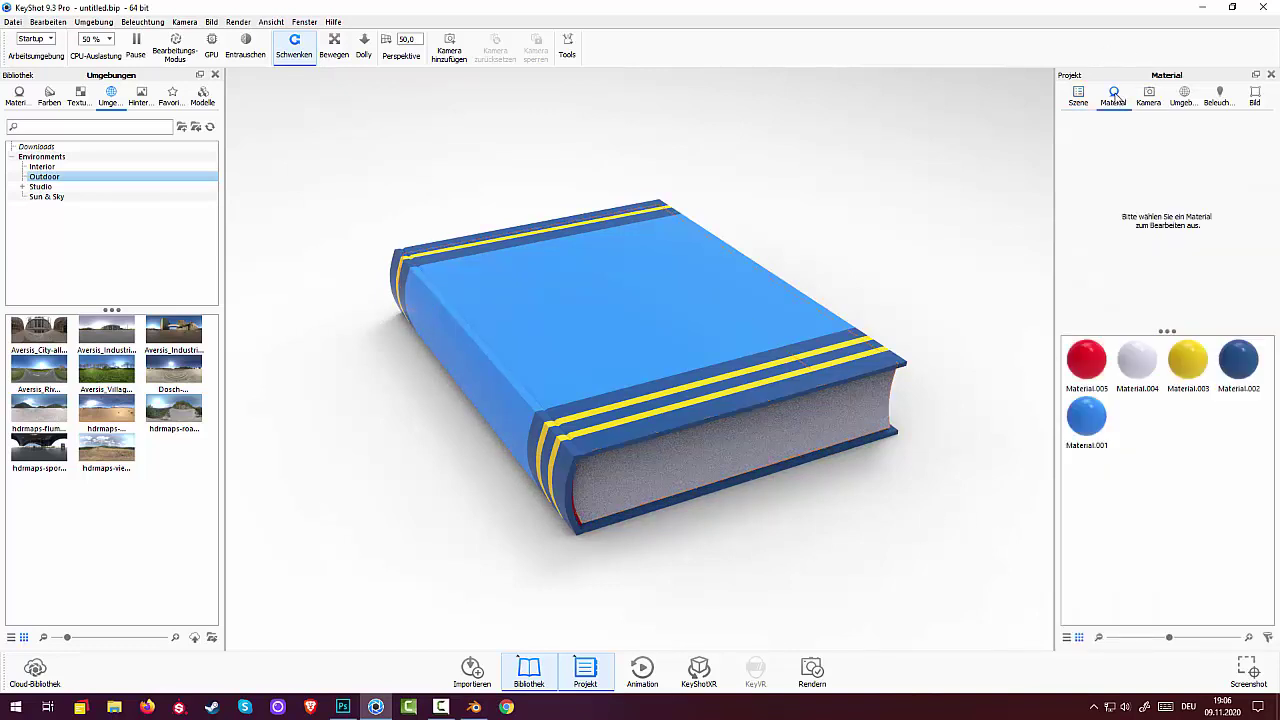
click(1136, 373)
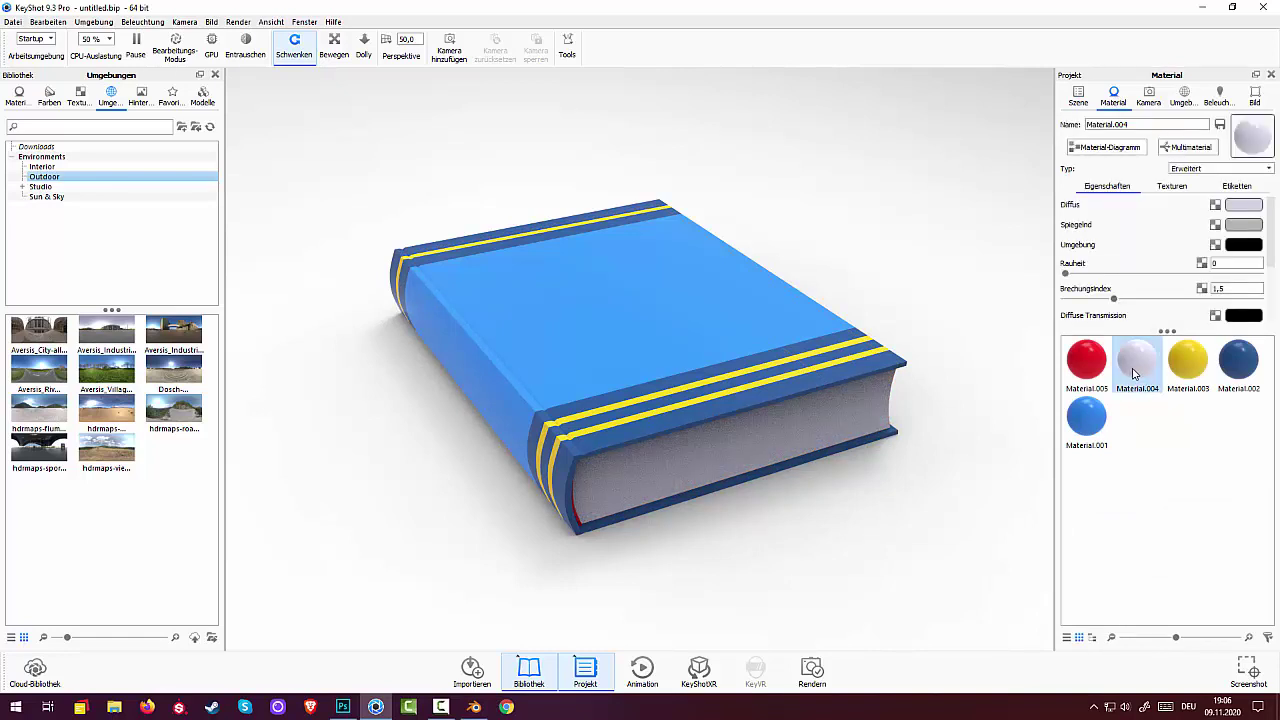
click(1172, 188)
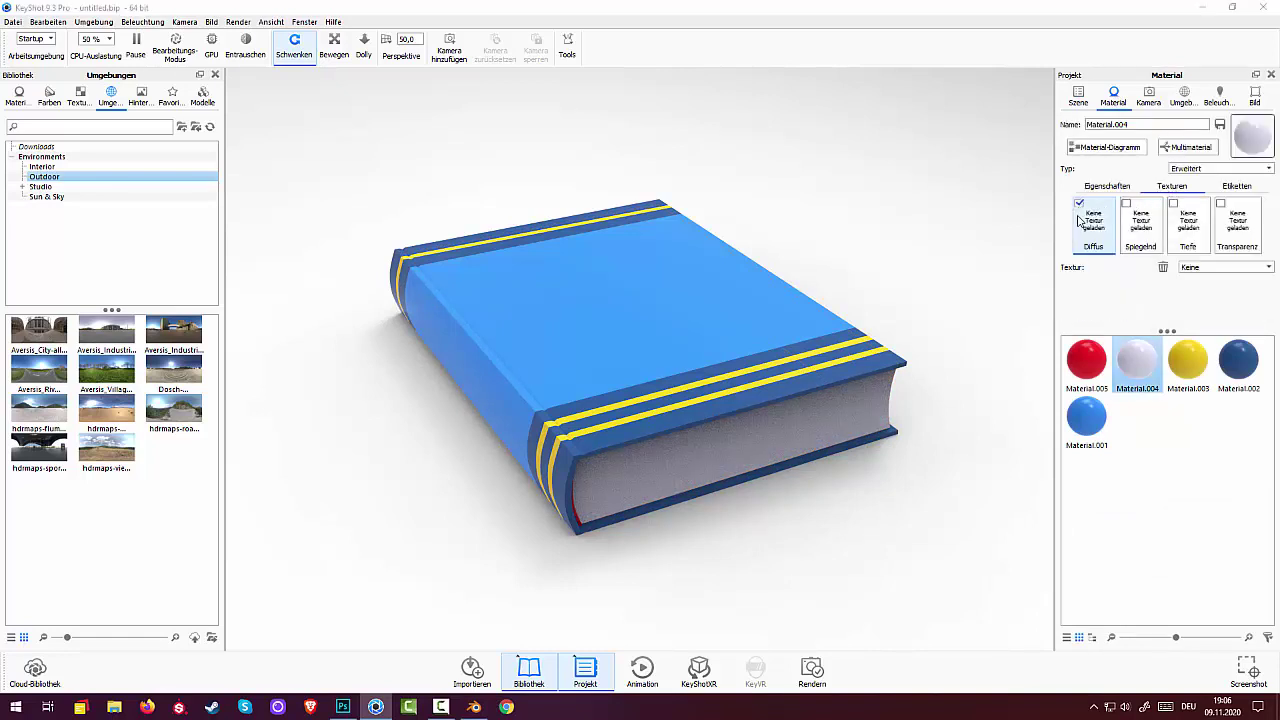
click(1092, 222)
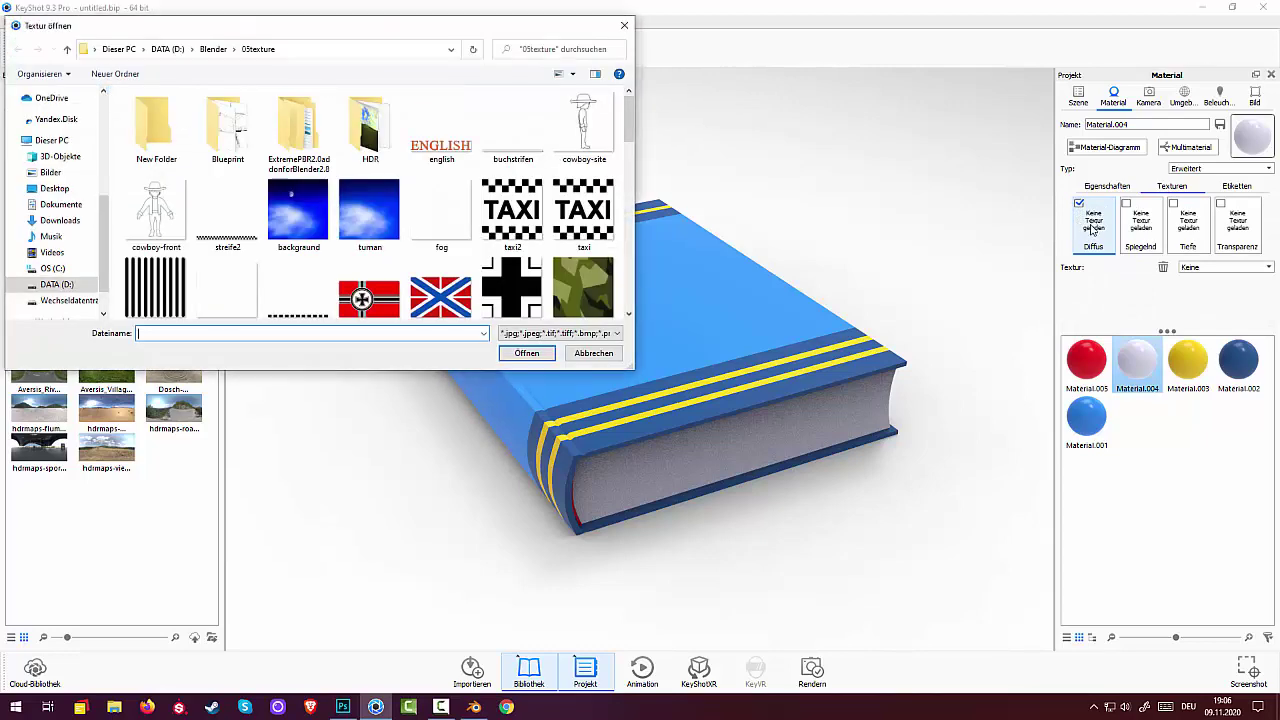
click(525, 140)
click(518, 351)
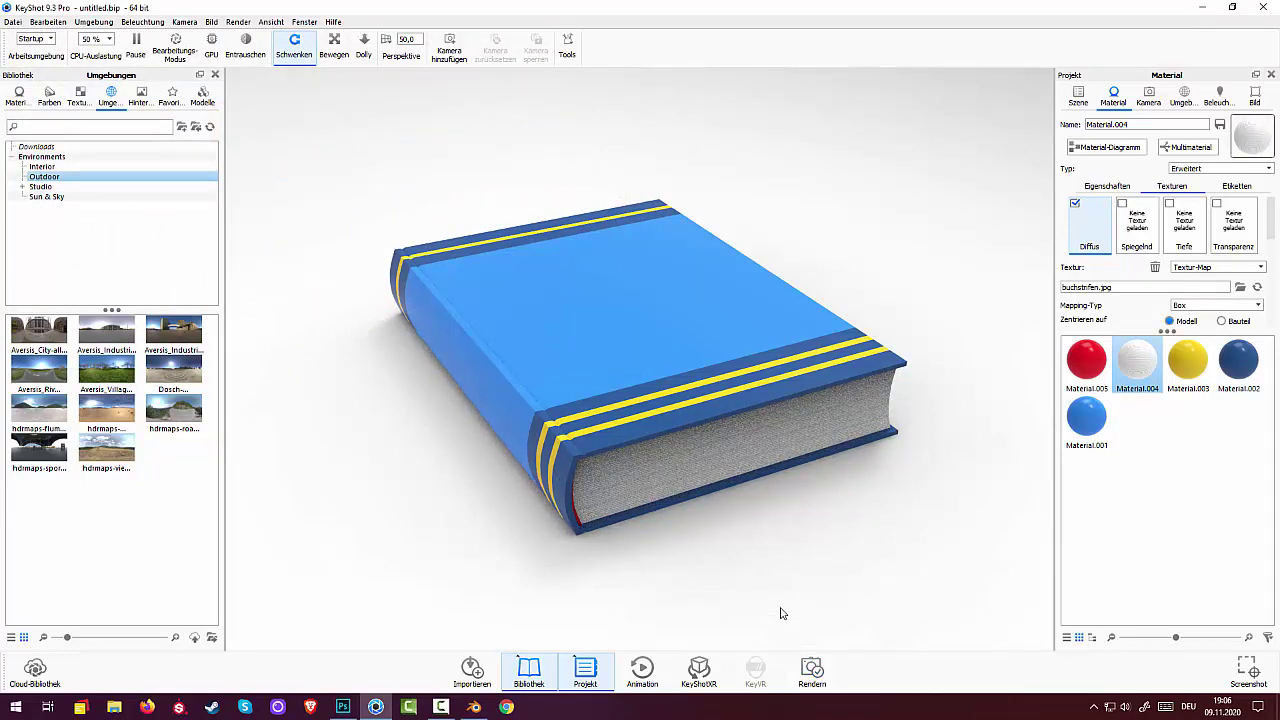
drag(782, 613, 794, 628)
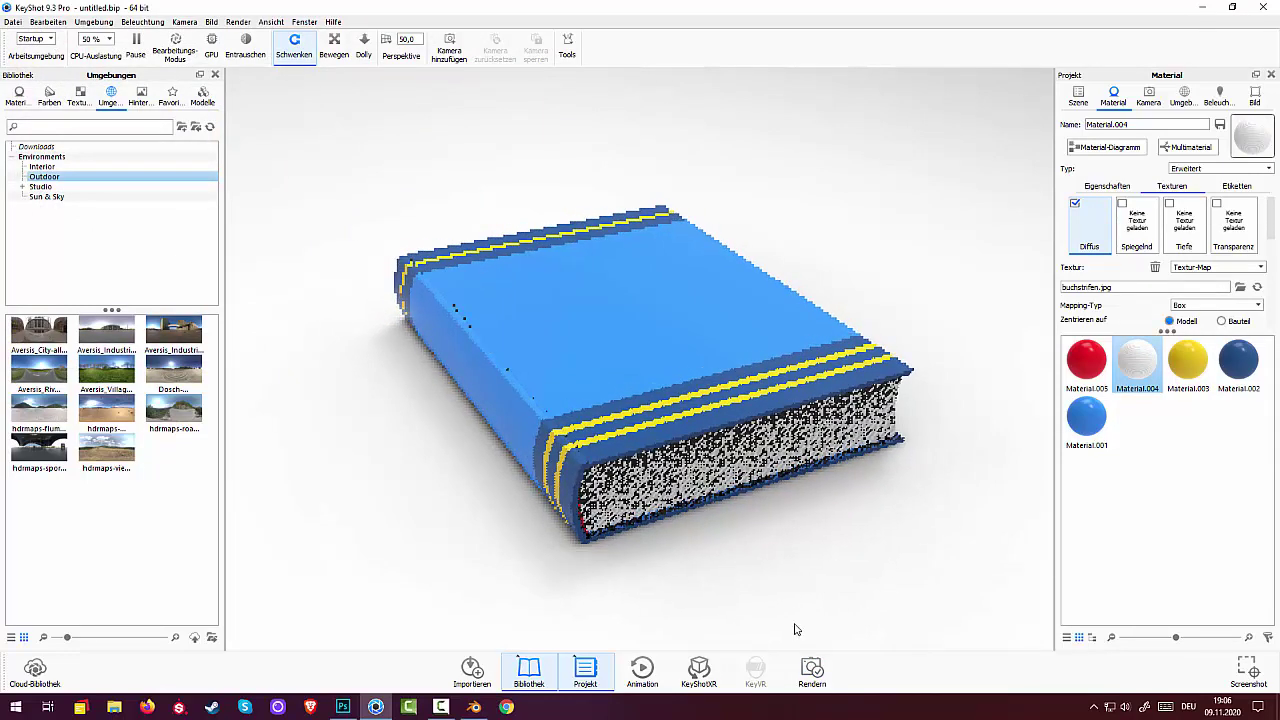
Change the type of the yellow stripes' Material.003 to metal (Metall)
click(1188, 372)
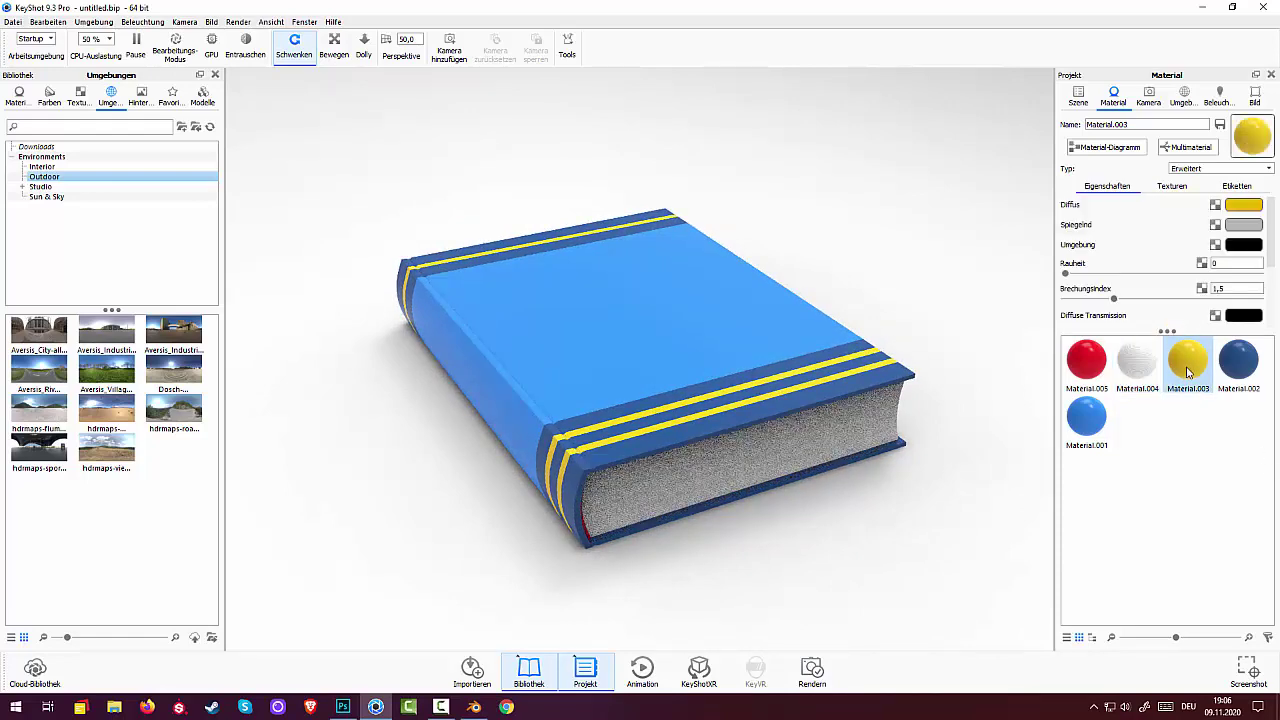
click(1190, 170)
click(1190, 263)
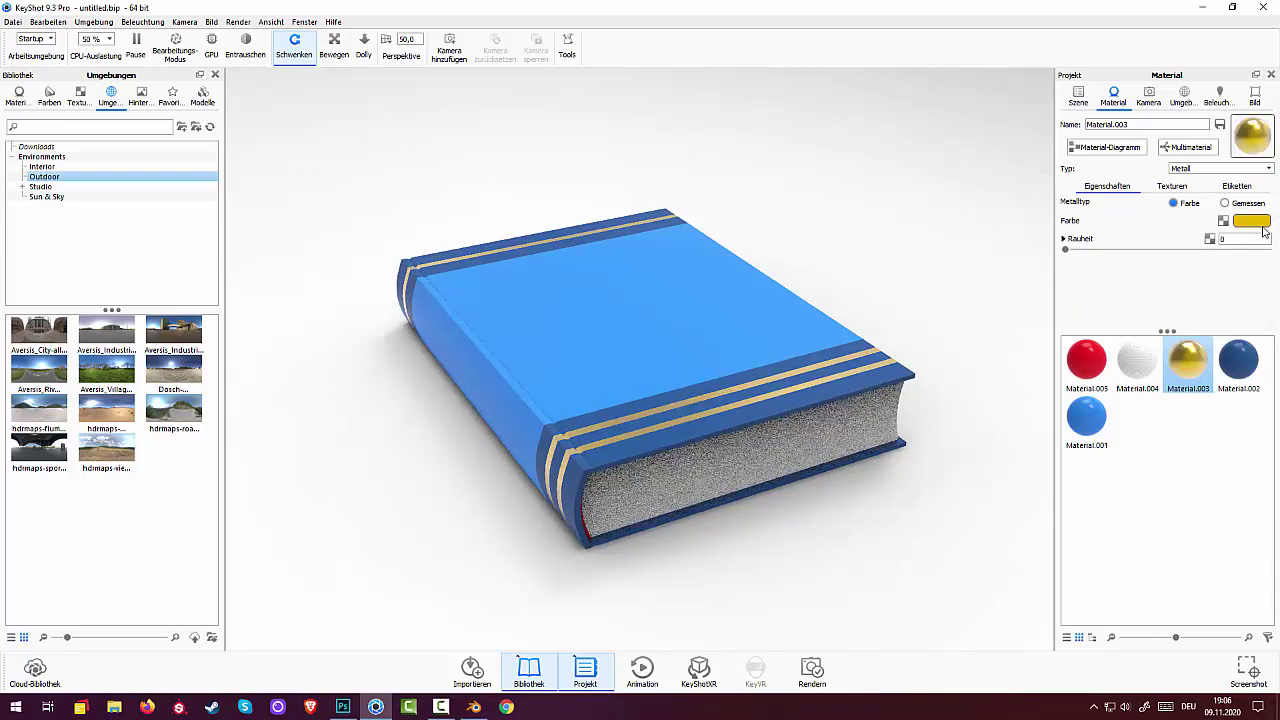
click(1250, 220)
mouse_move(1115, 105)
mouse_down()
mouse_move(1081, 76)
mouse_move(1085, 103)
mouse_move(1195, 72)
mouse_move(1152, 69)
mouse_up()
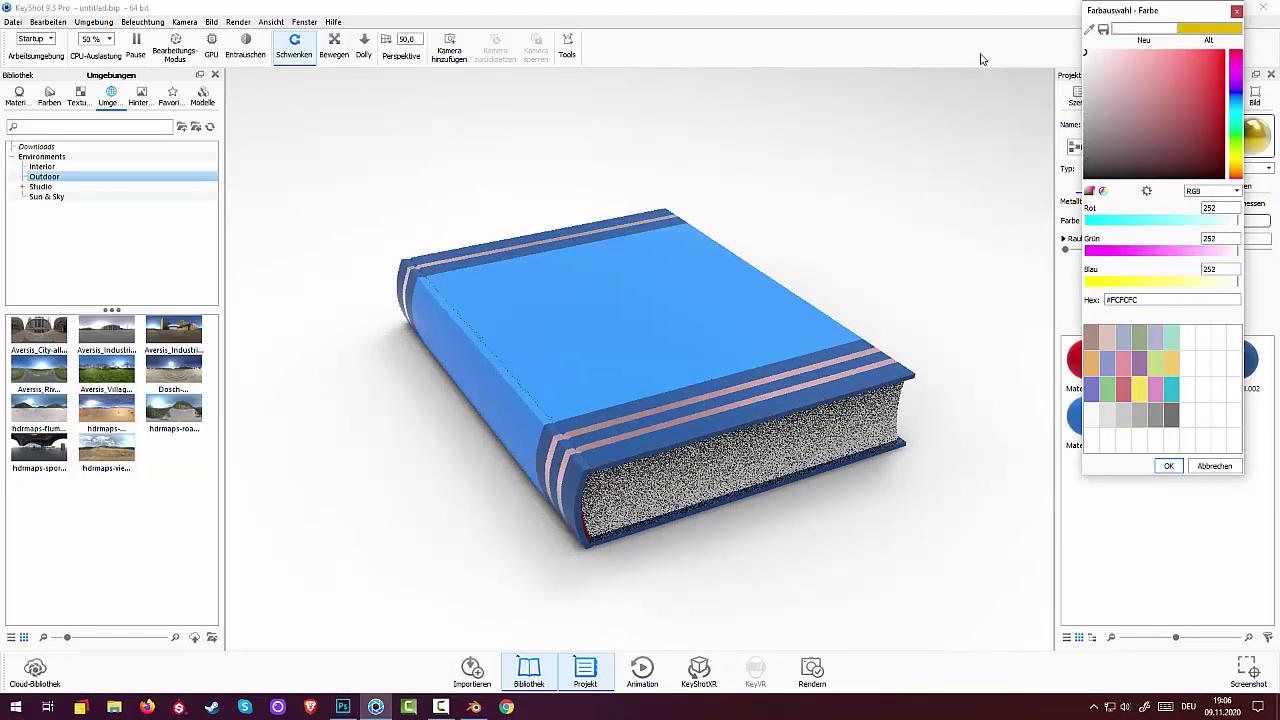
click(1198, 33)
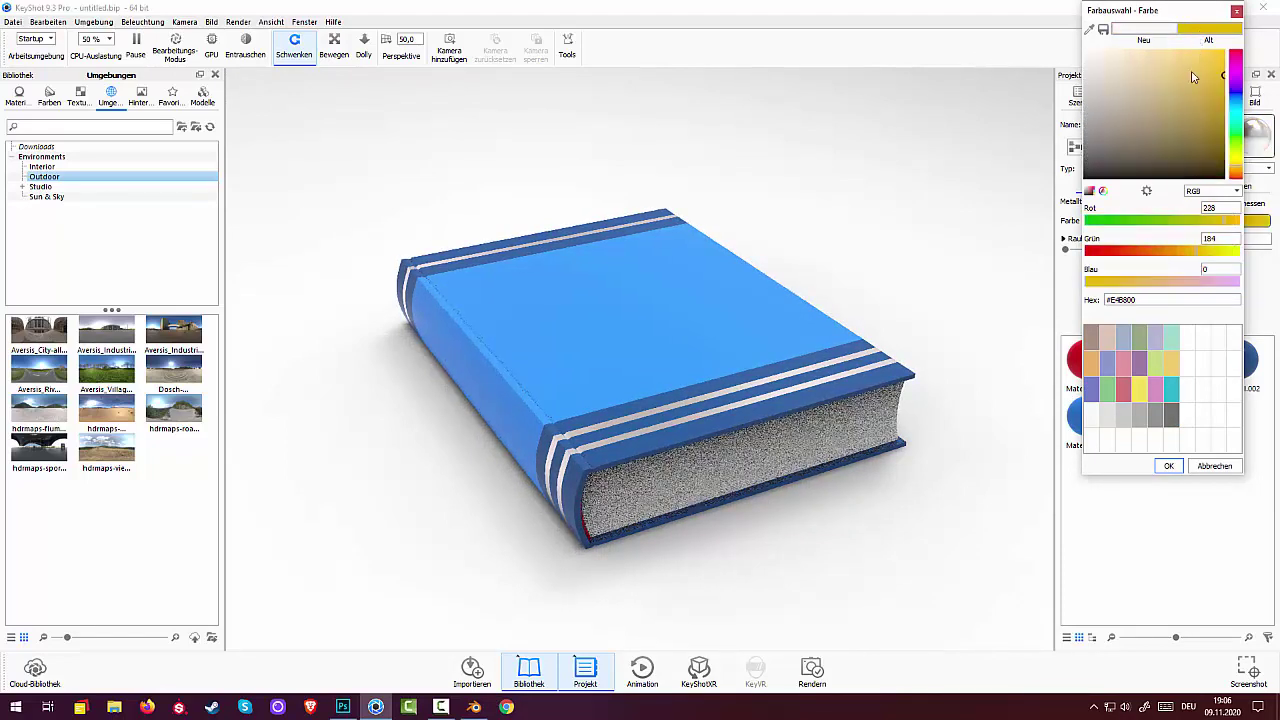
click(1170, 466)
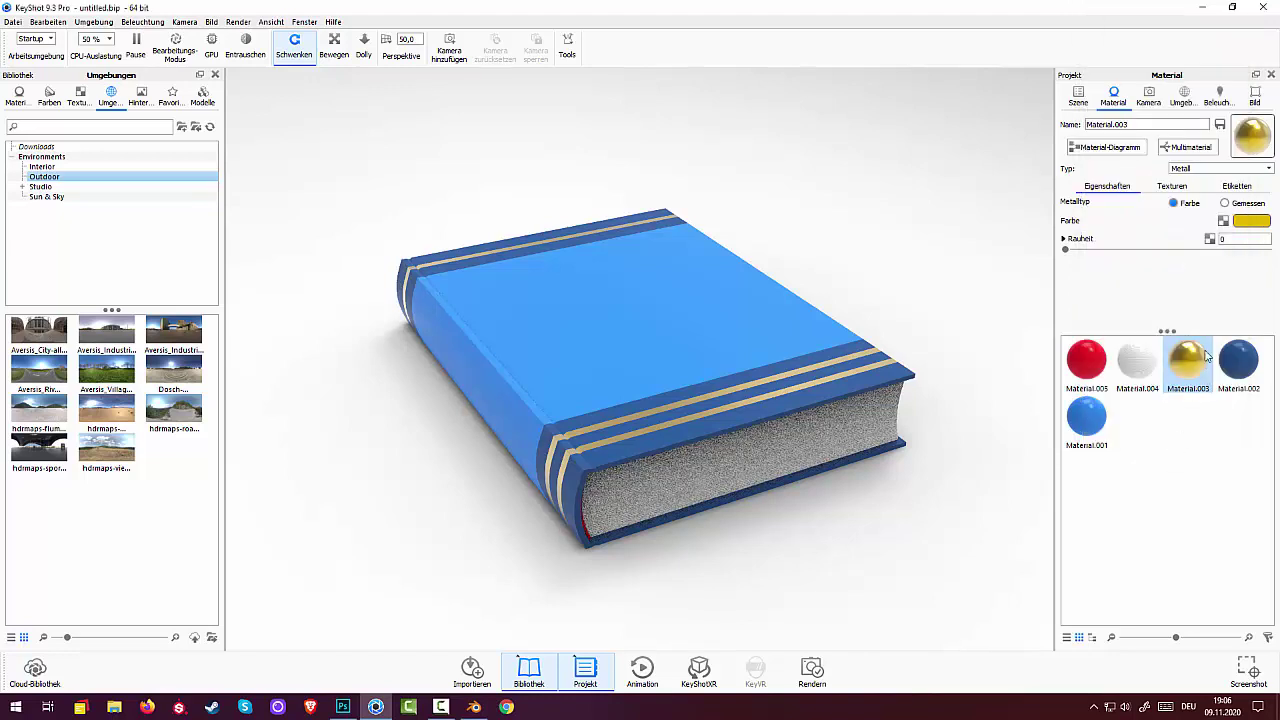
Set the metal colour of the stripes' Material.003 to #EABD1C
click(1246, 223)
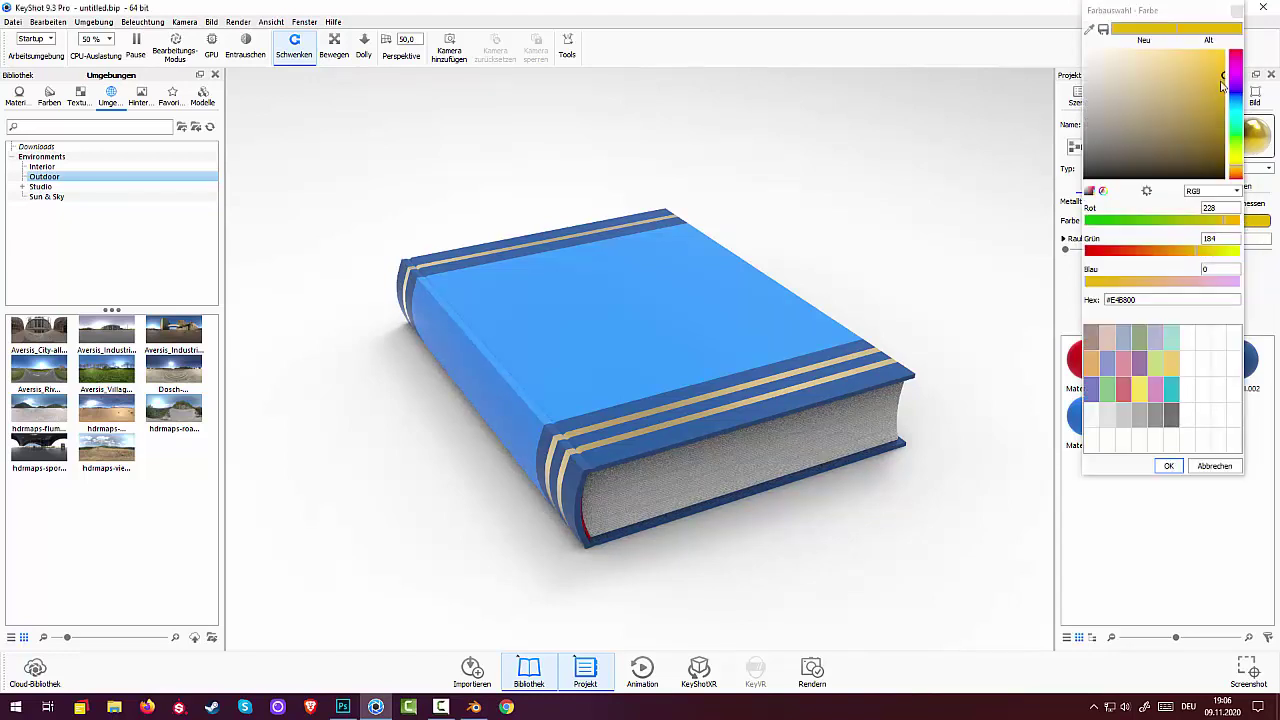
drag(1222, 85, 1222, 70)
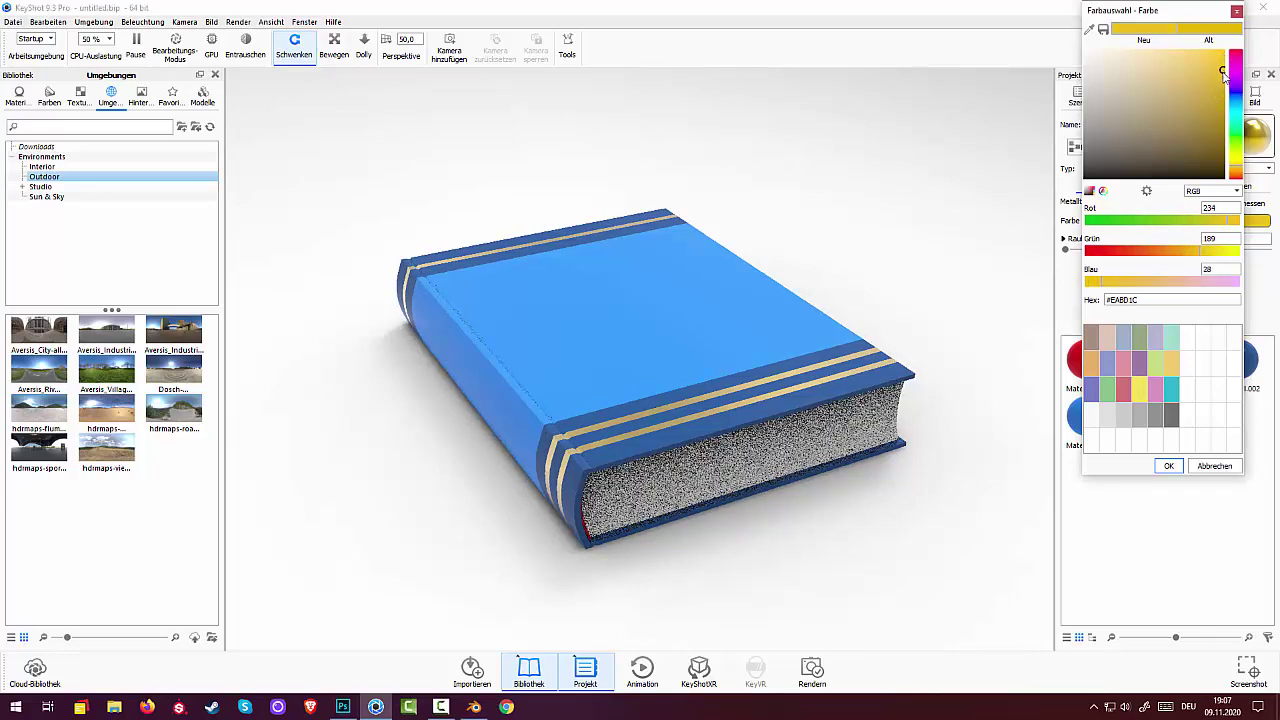
click(1167, 470)
drag(820, 554, 886, 523)
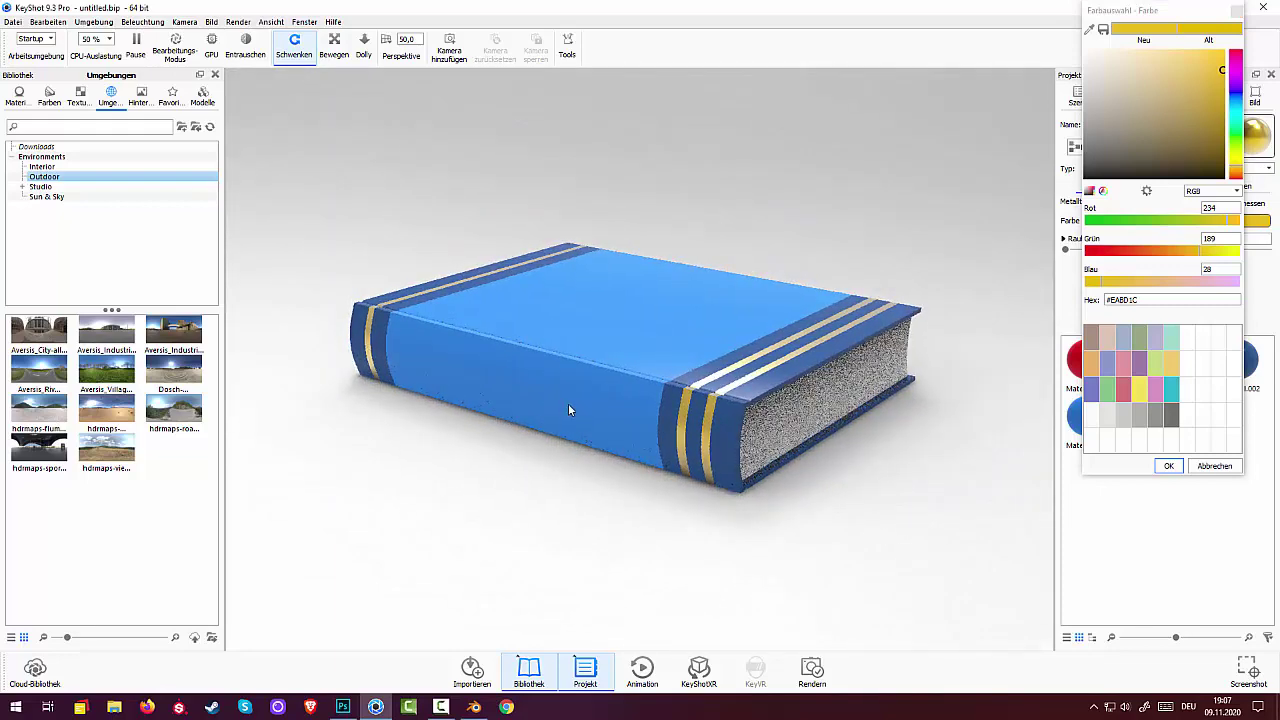
click(1170, 466)
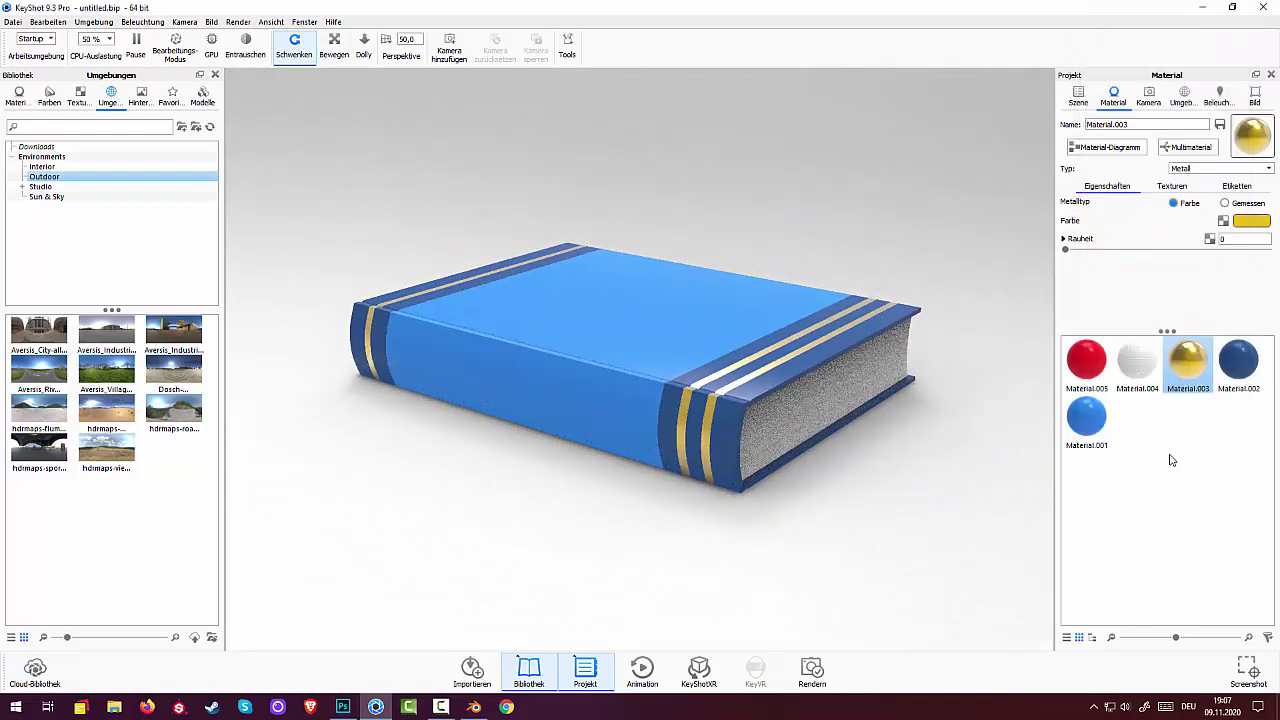
Check which areas of the cover use Material.001 and Material.002, hiding the Material.002 part briefly and showing it again
click(1080, 100)
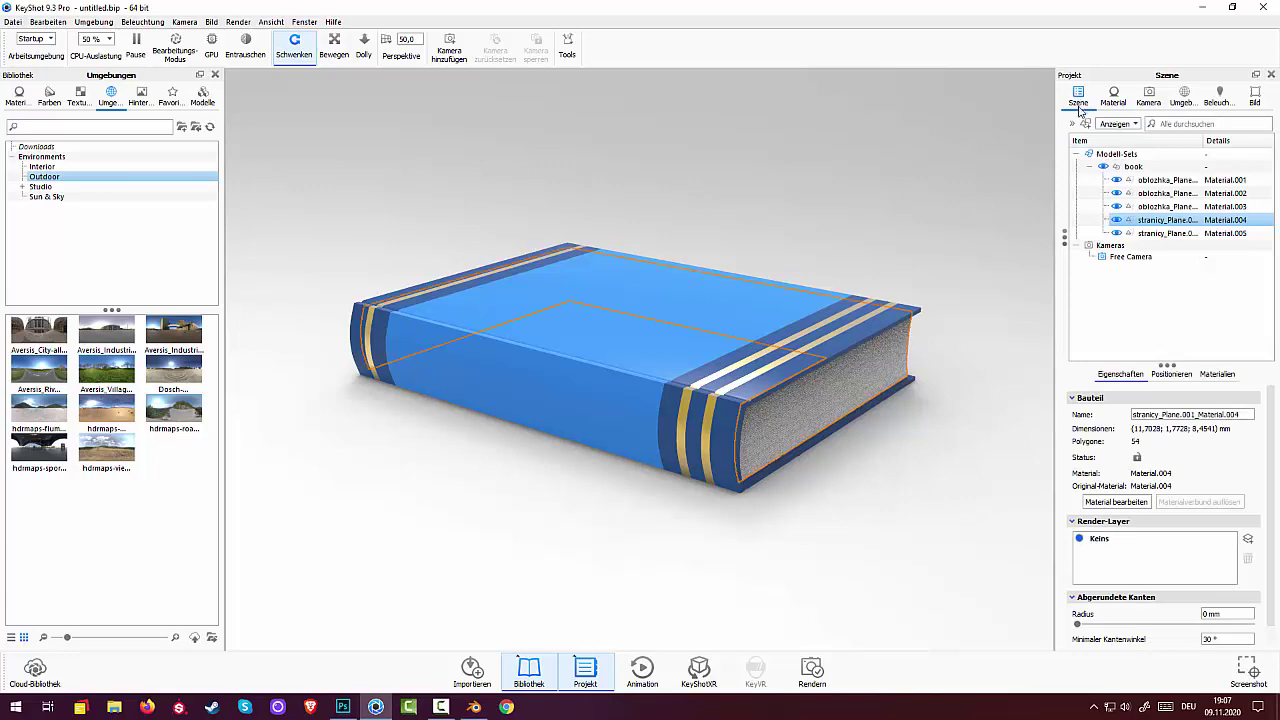
click(598, 404)
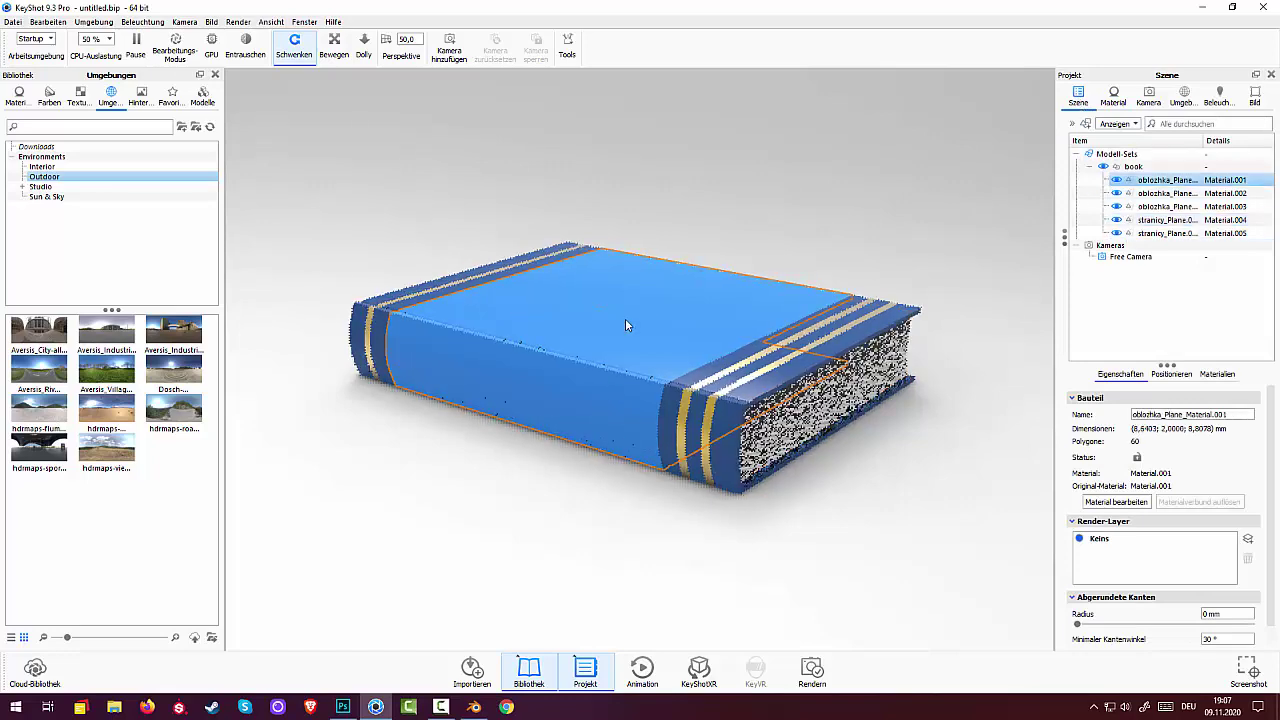
drag(991, 520, 937, 520)
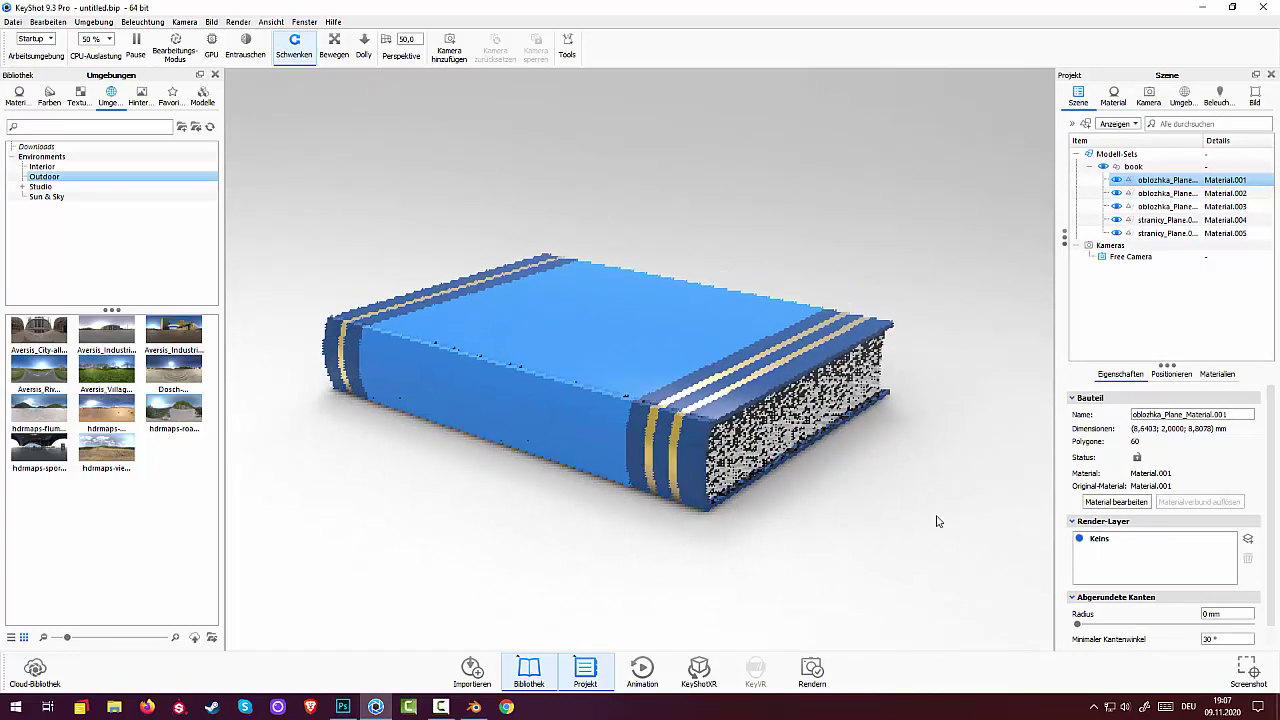
click(1172, 194)
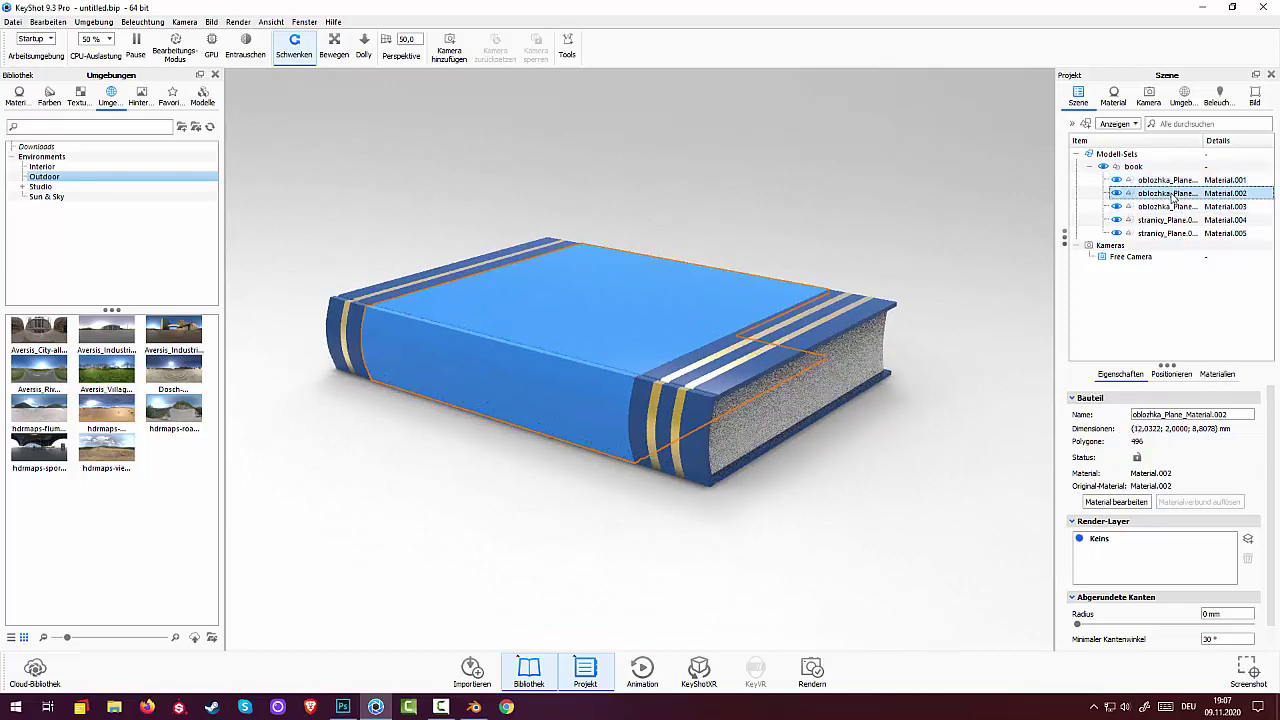
click(1117, 193)
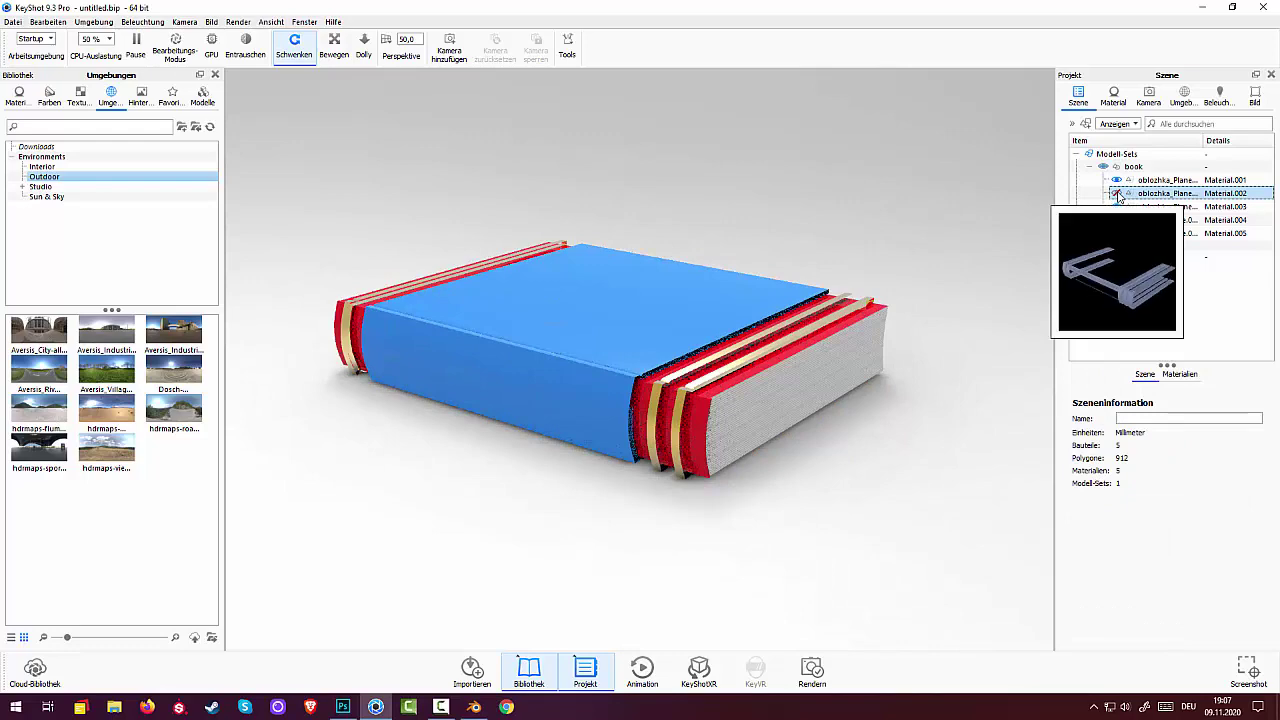
click(1117, 193)
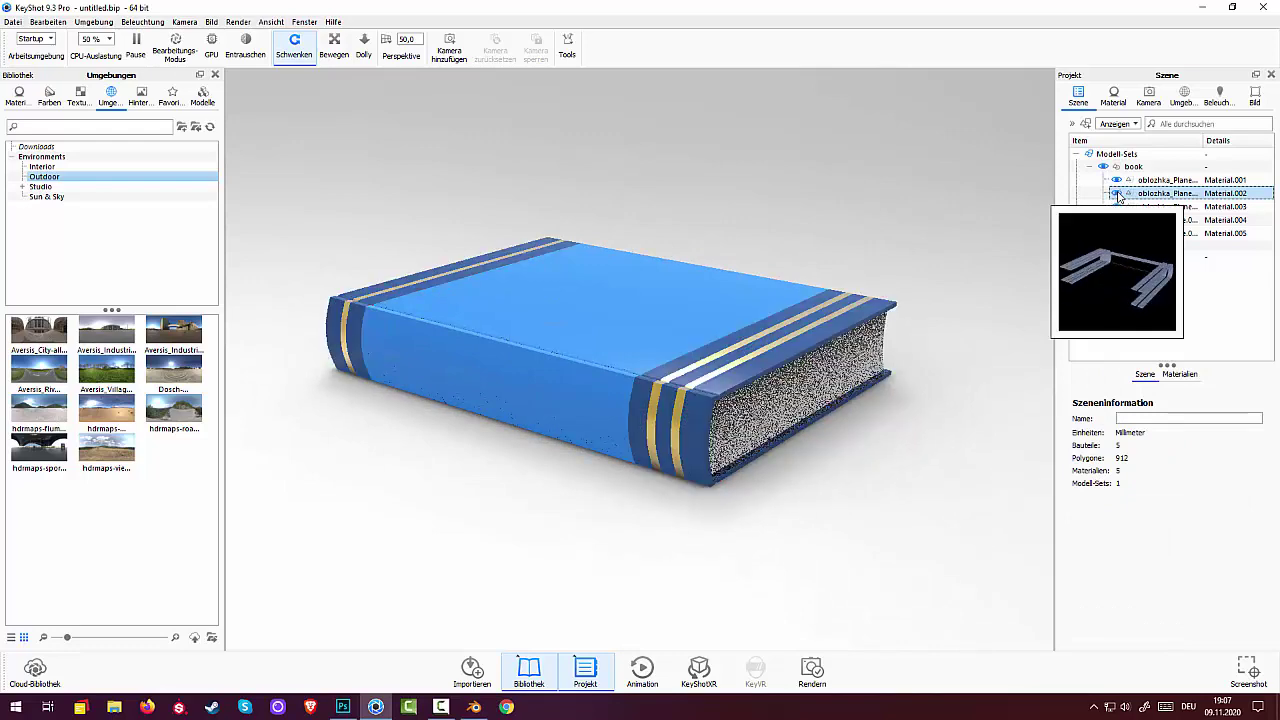